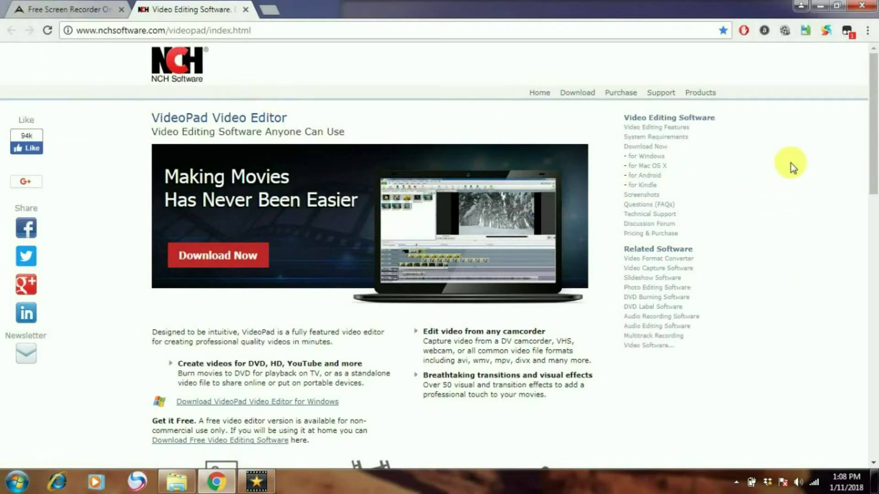
Leave the VideoPad product page in Chrome and switch to the VideoPad editor's empty new project
left_click_drag(875, 167, 873, 134)
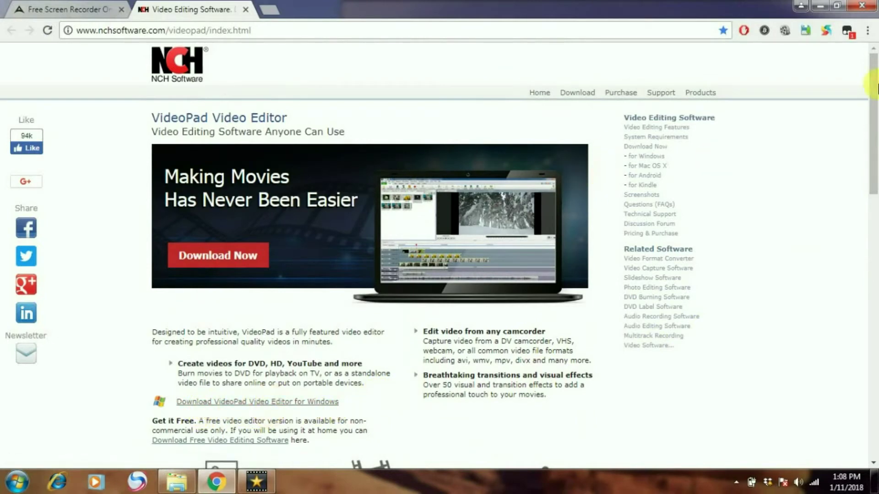
left_click(256, 480)
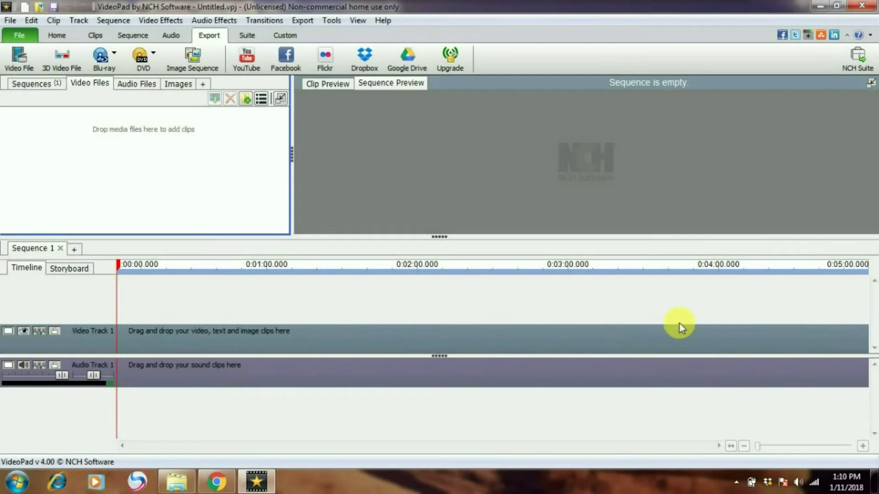
Drag Motion array original.mp4 from the video clip folder into the Video Files bin and preview it
left_click(177, 482)
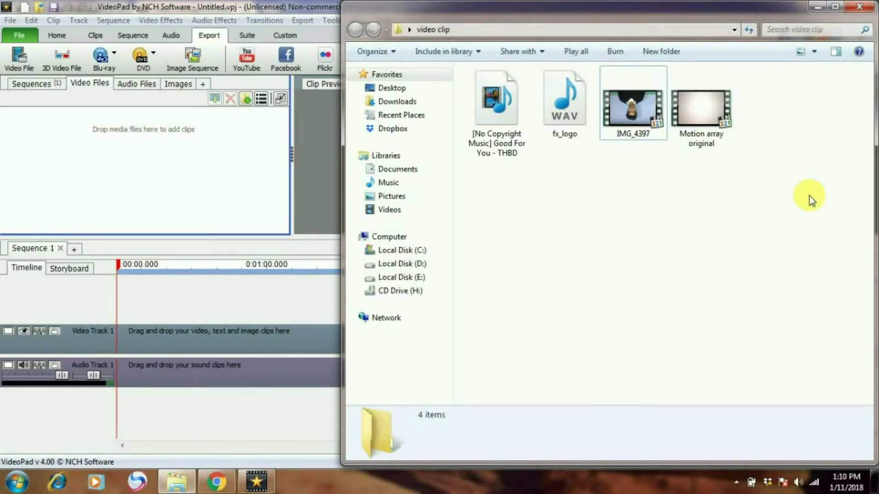
left_click(711, 109)
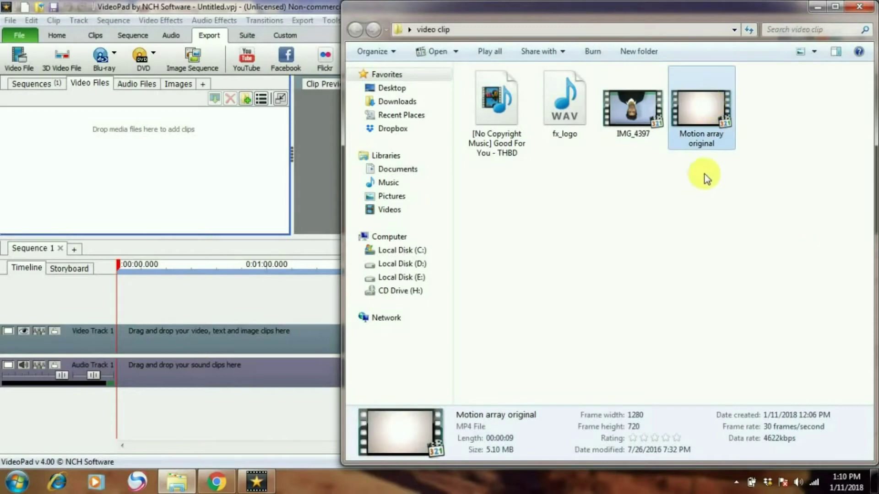
left_click_drag(698, 111, 136, 180)
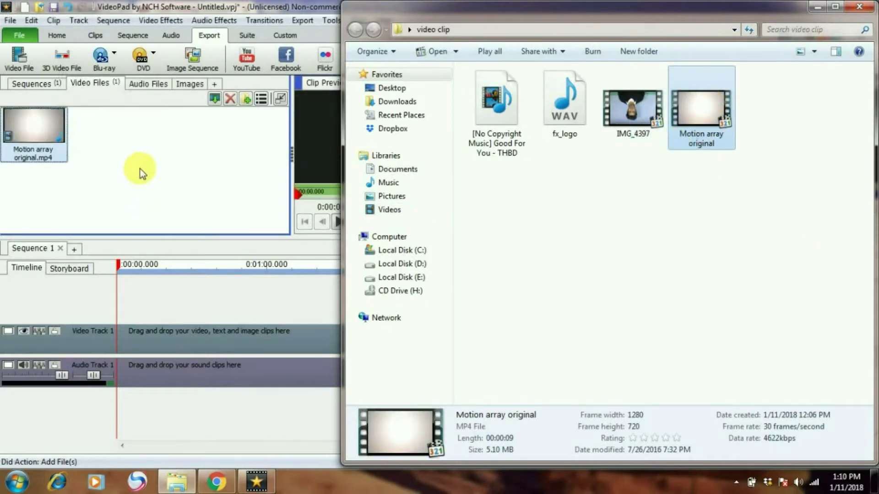
left_click(137, 180)
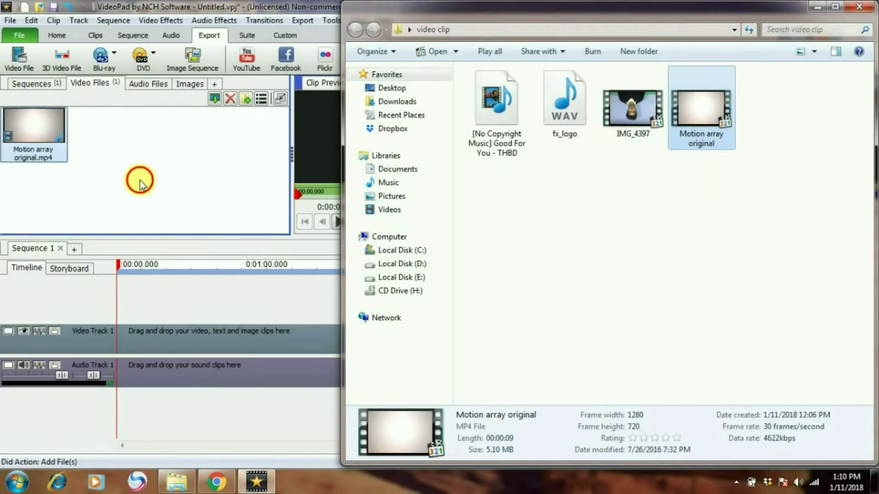
left_click(23, 127)
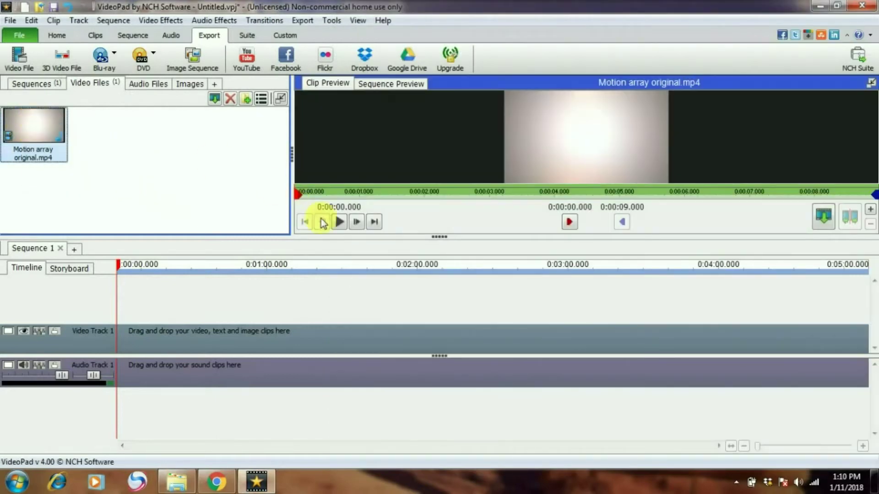
left_click_drag(446, 244, 439, 345)
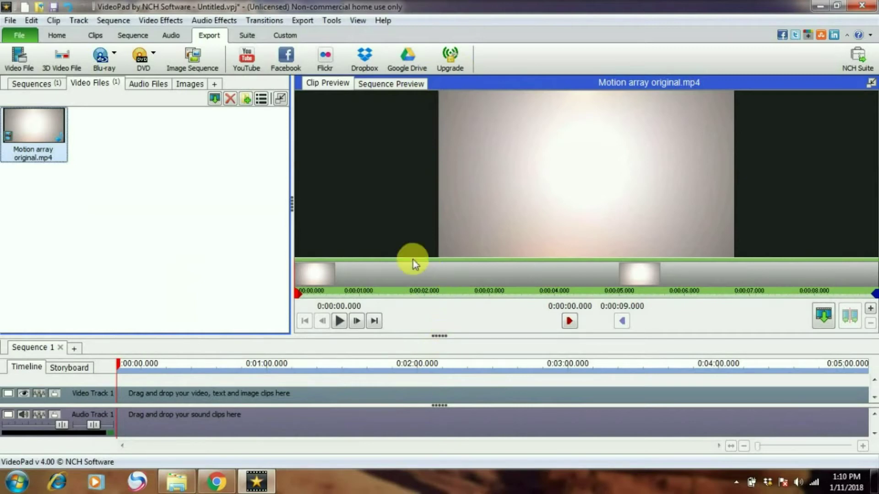
left_click_drag(309, 293, 375, 298)
left_click(339, 321)
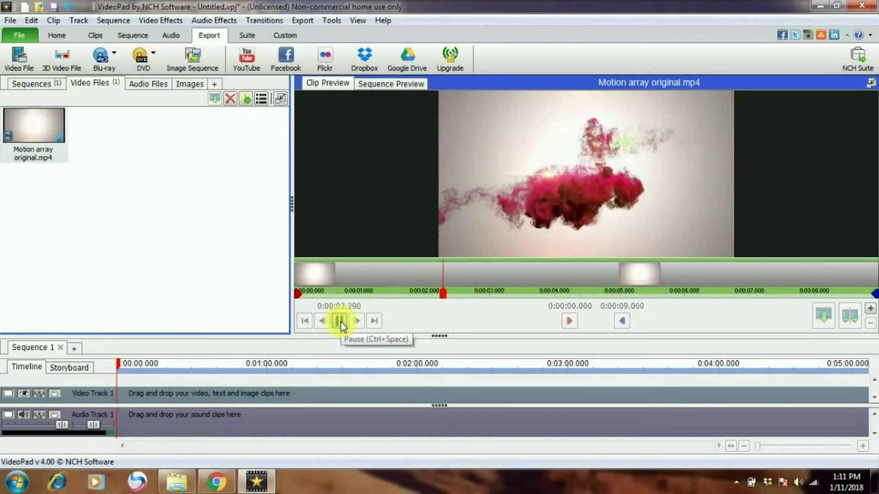
left_click(340, 322)
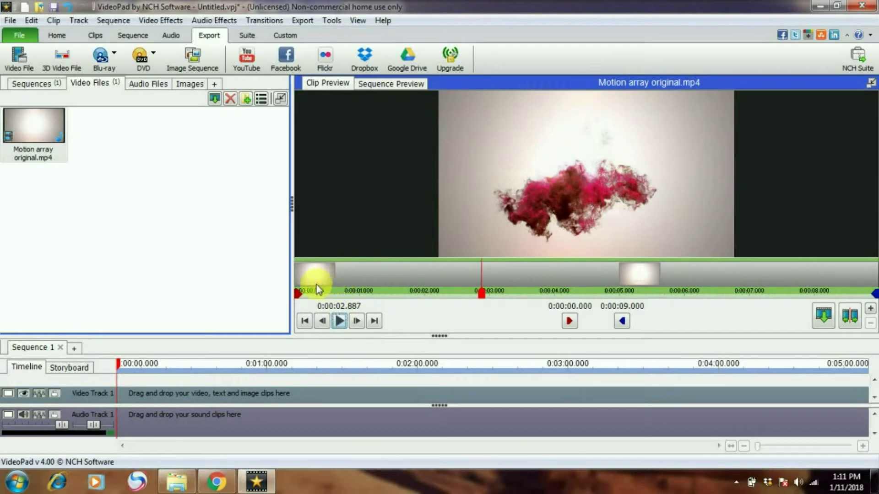
left_click_drag(302, 293, 568, 279)
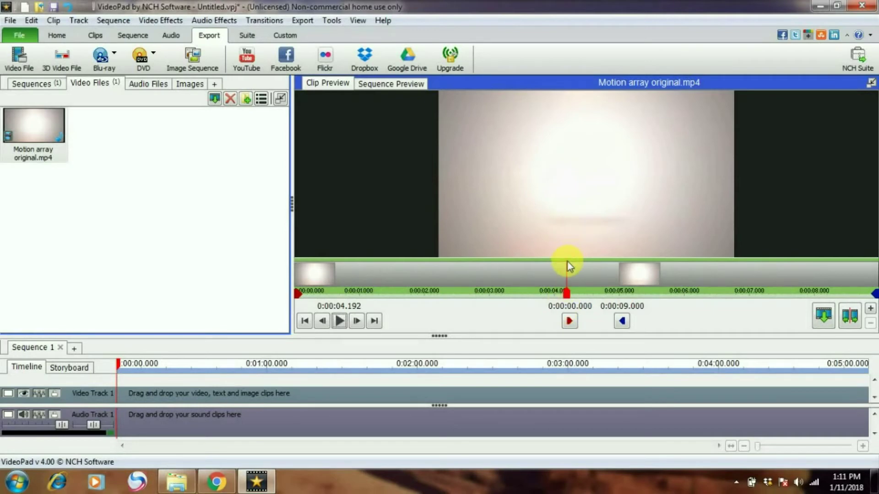
left_click_drag(451, 339, 453, 260)
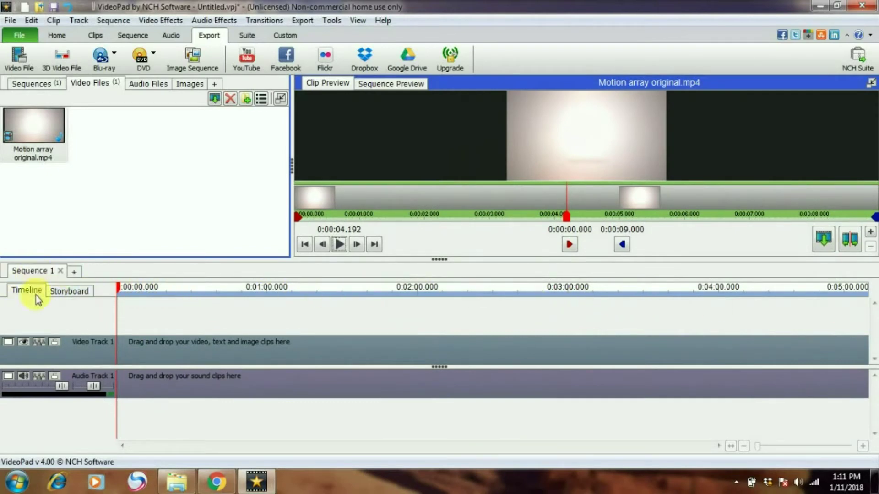
Place the Motion array clip on Sequence 1 and split it at 0:00:04.468
left_click(823, 247)
scroll(122, 379, "up", 3)
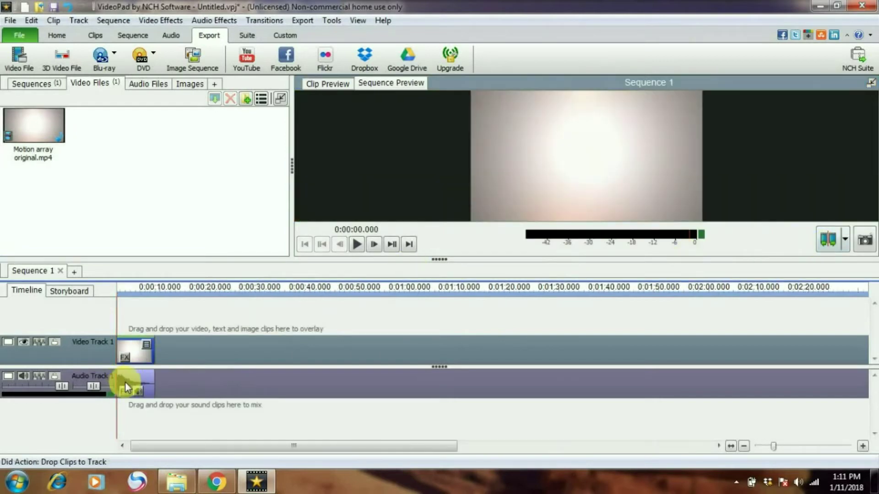
scroll(151, 372, "up", 1)
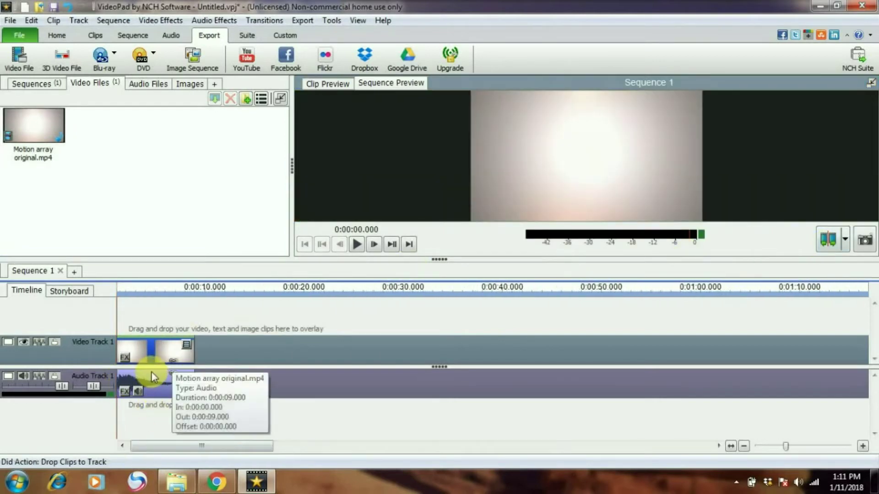
left_click(157, 349)
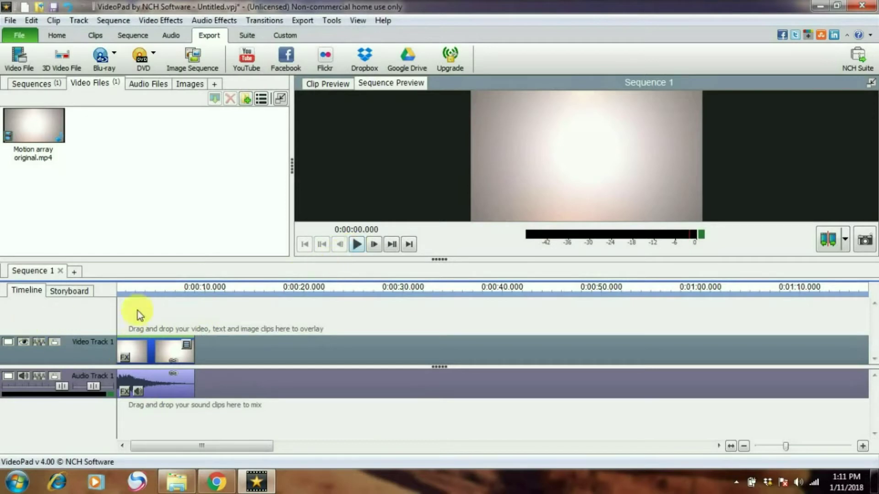
mouse_move(141, 290)
left_mouse_down()
mouse_move(127, 290)
mouse_move(149, 290)
left_mouse_up()
left_click(158, 348)
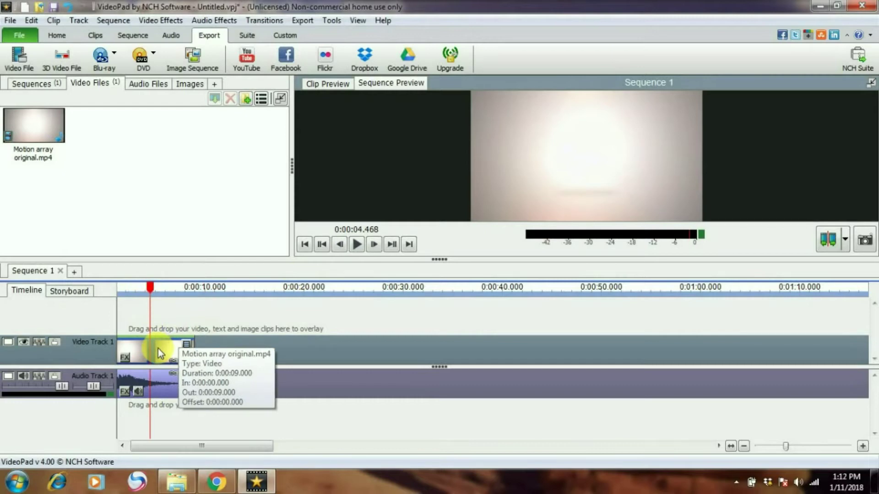
key("ctrl+t")
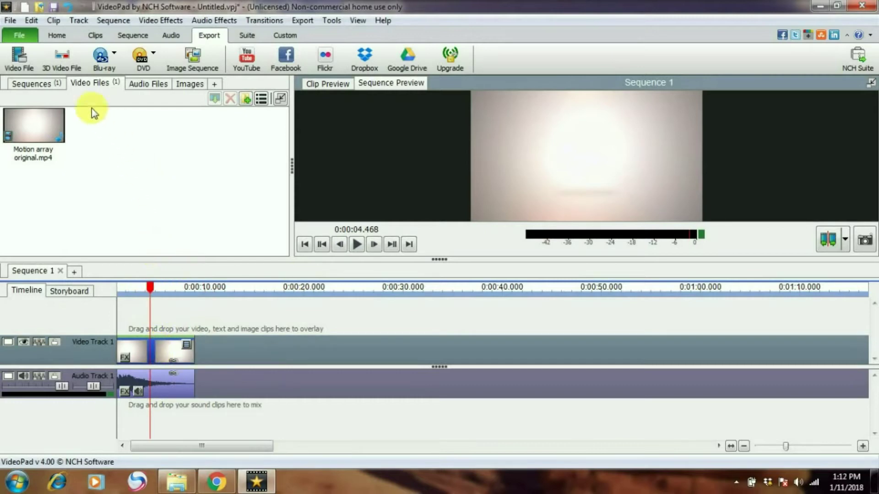
Switch the bin between the images and sequences lists, then show the Home ribbon
left_click(179, 86)
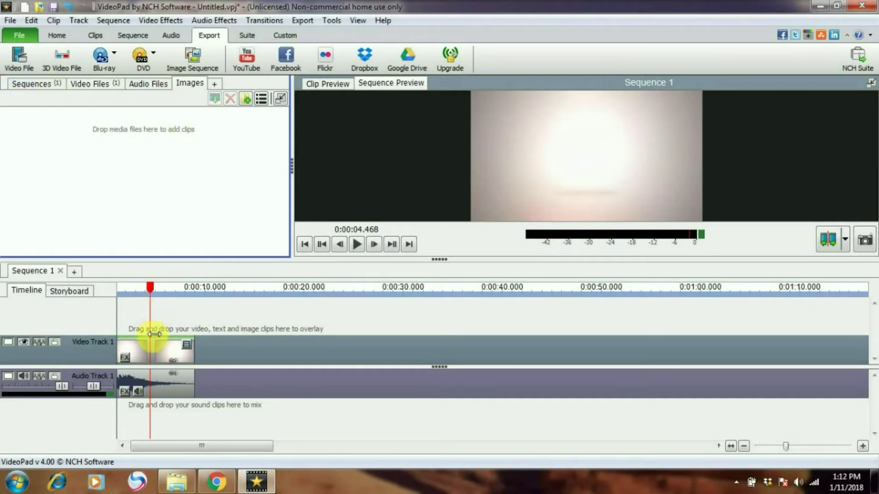
left_click(25, 83)
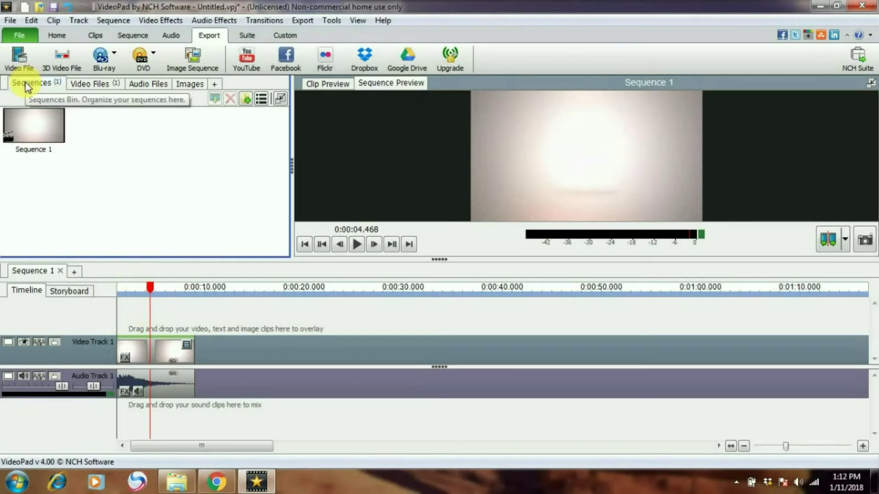
left_click(182, 85)
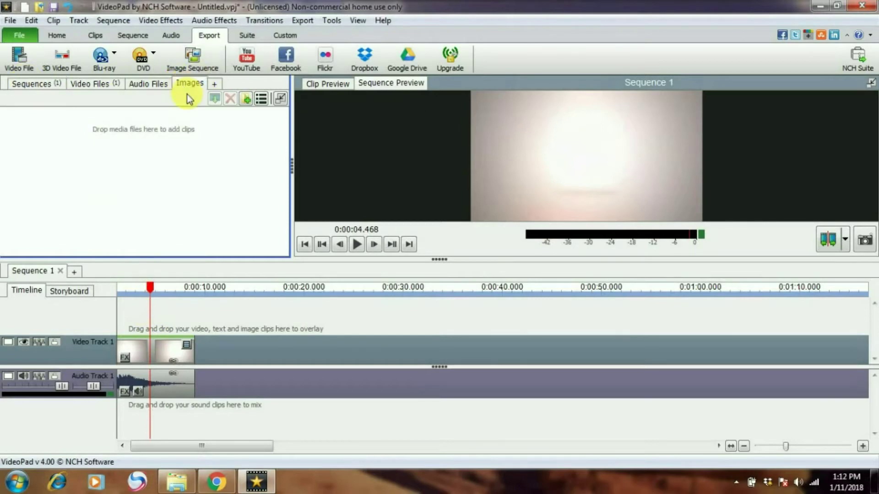
left_click(57, 35)
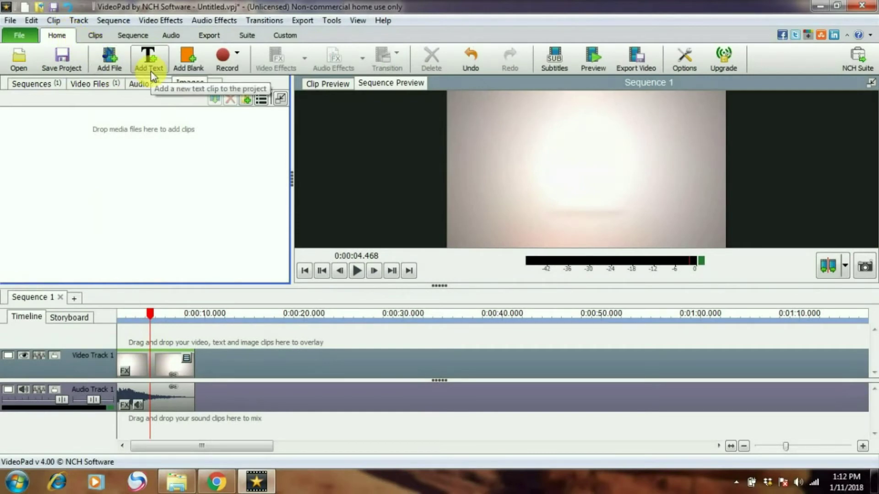
Add a 3-second text clip on Video Track 2 with the presenter's name and bring up Text Attributes
left_click(149, 69)
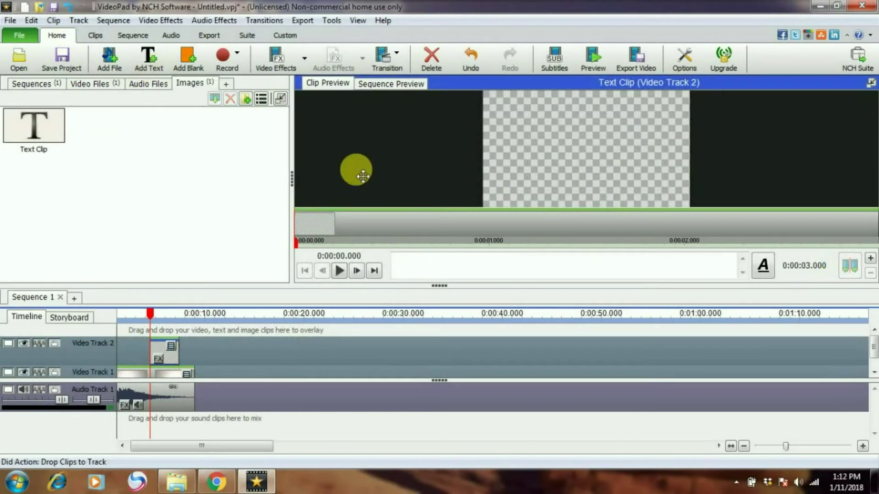
left_click(447, 265)
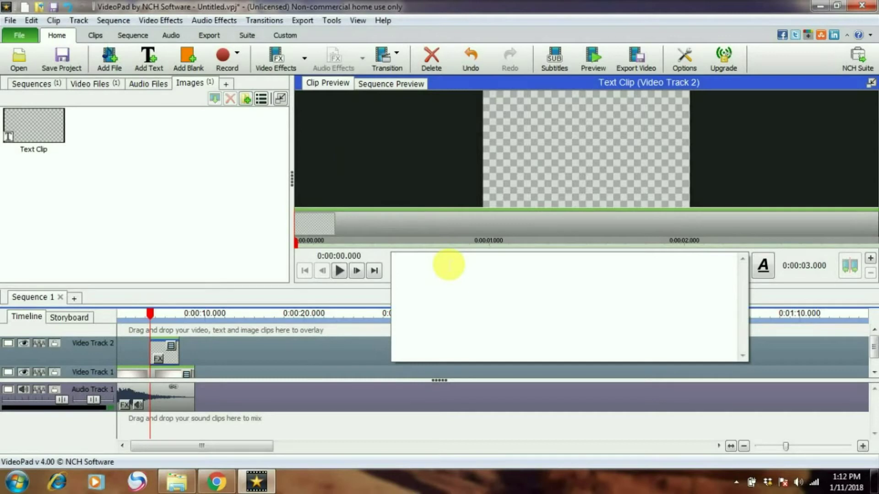
type("Ab")
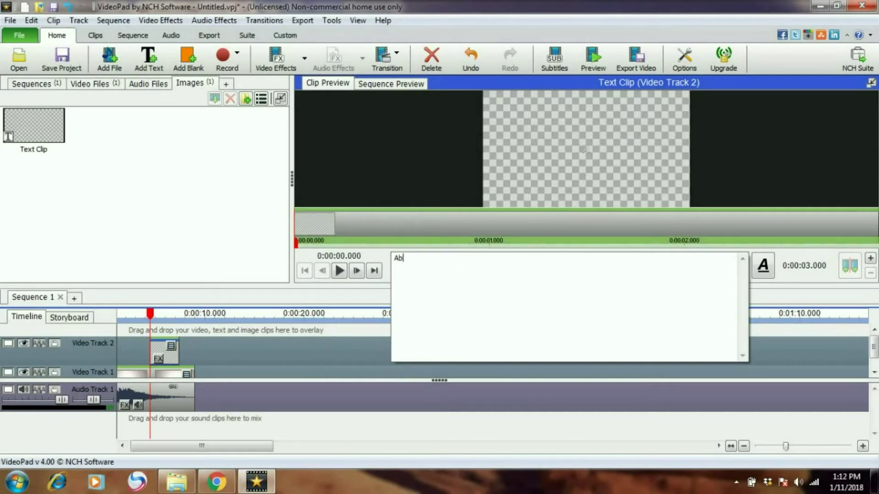
type("dullah Iqa")
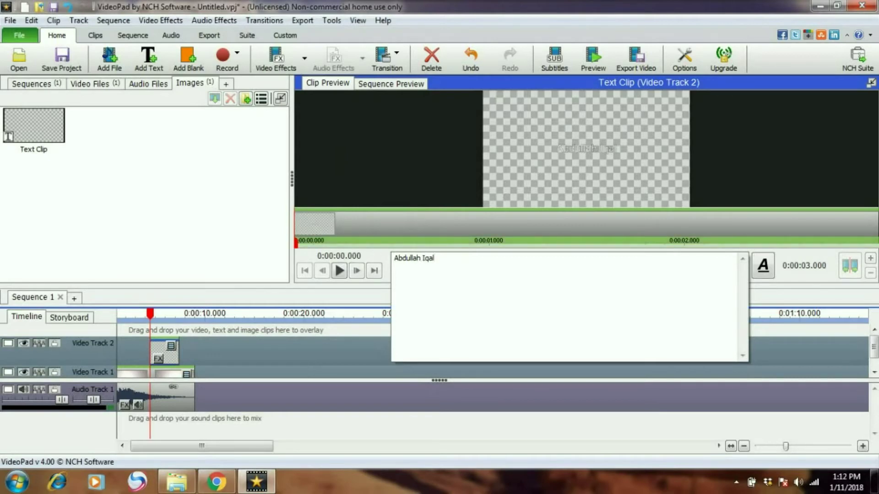
type("l")
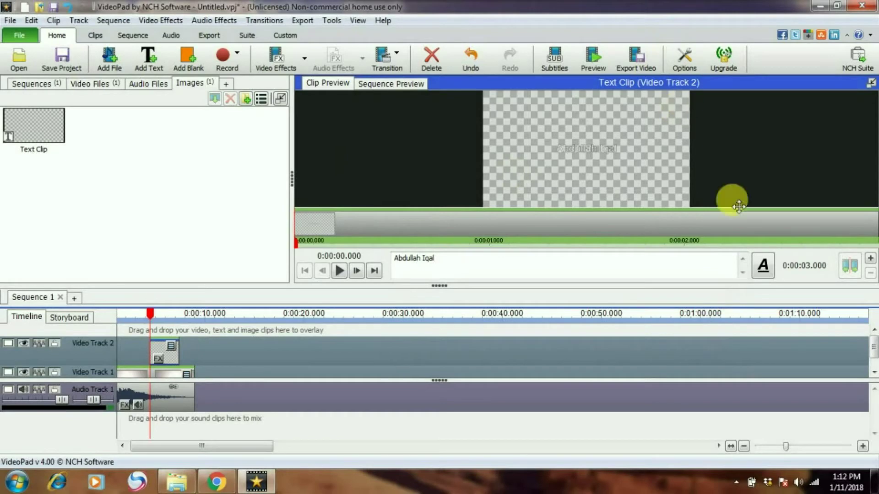
left_click(764, 266)
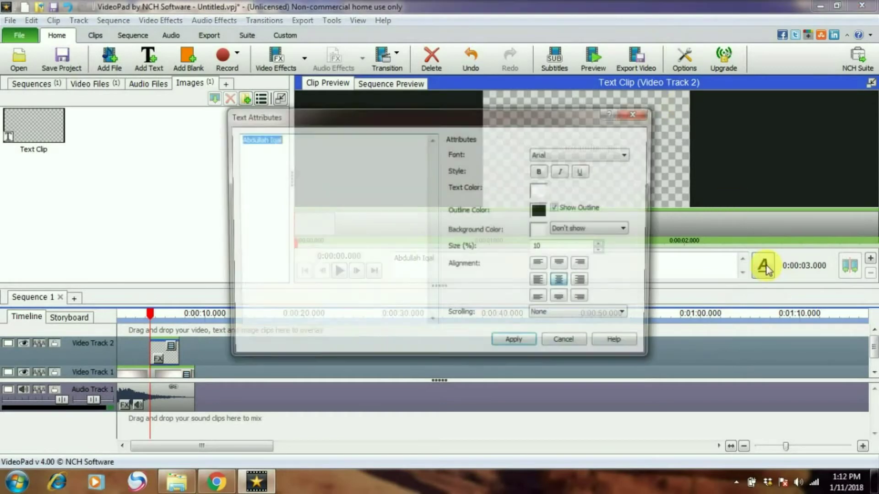
Keep the title font Arial, make it bold, and set its size to 15
left_click(584, 153)
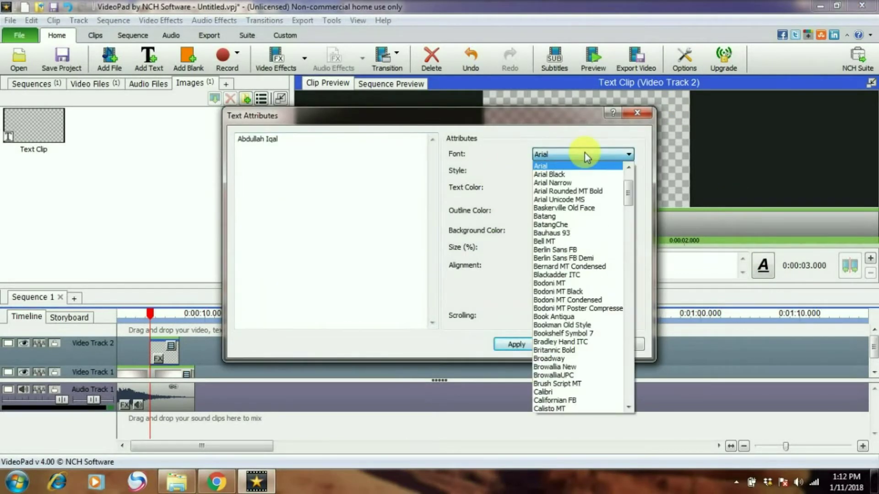
left_click(584, 152)
left_click(542, 172)
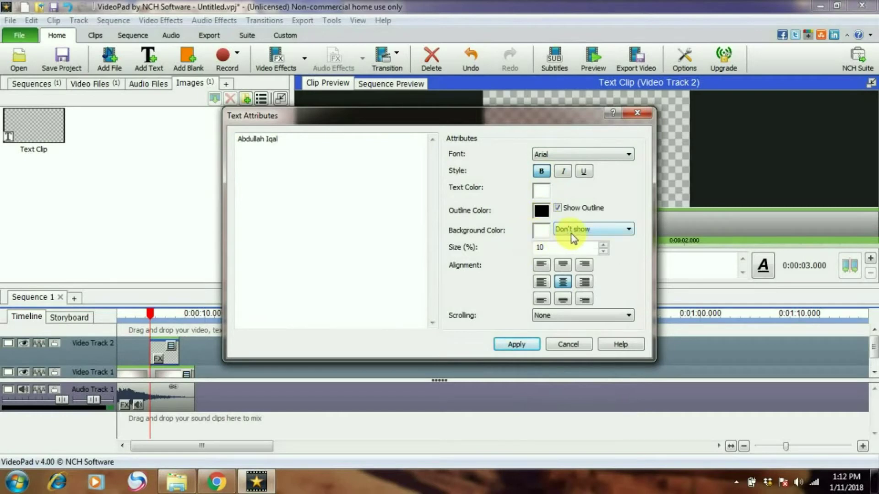
double_click(567, 249)
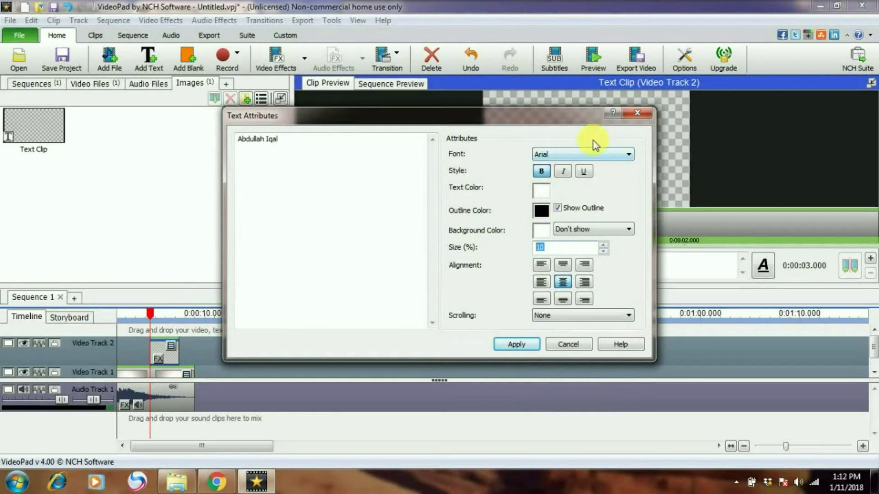
left_click_drag(578, 120, 613, 249)
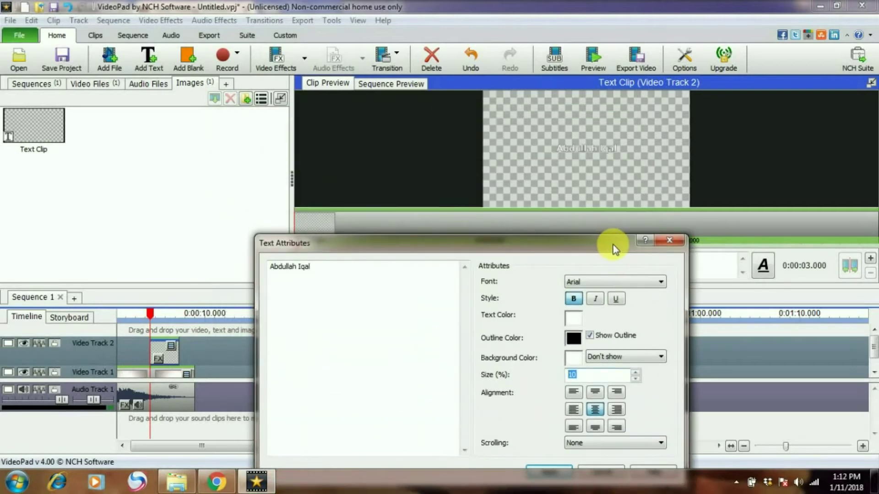
type("15")
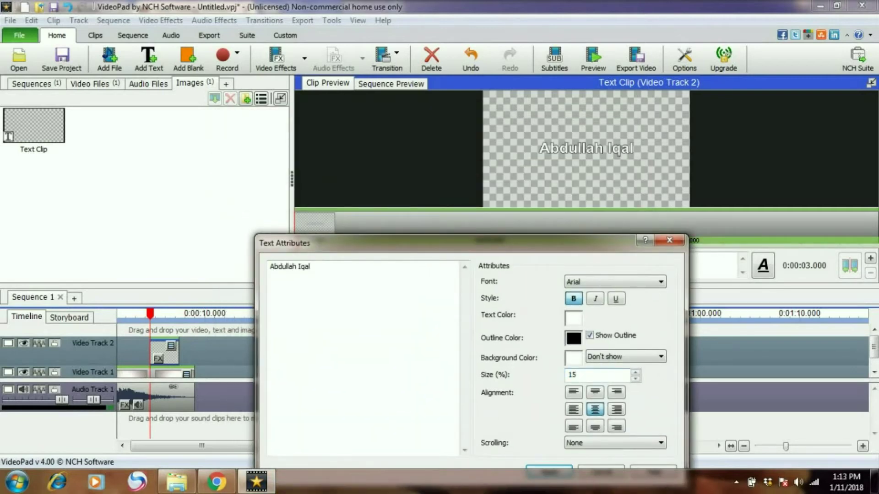
Make the title text red with a white background shown behind the text
left_click(577, 319)
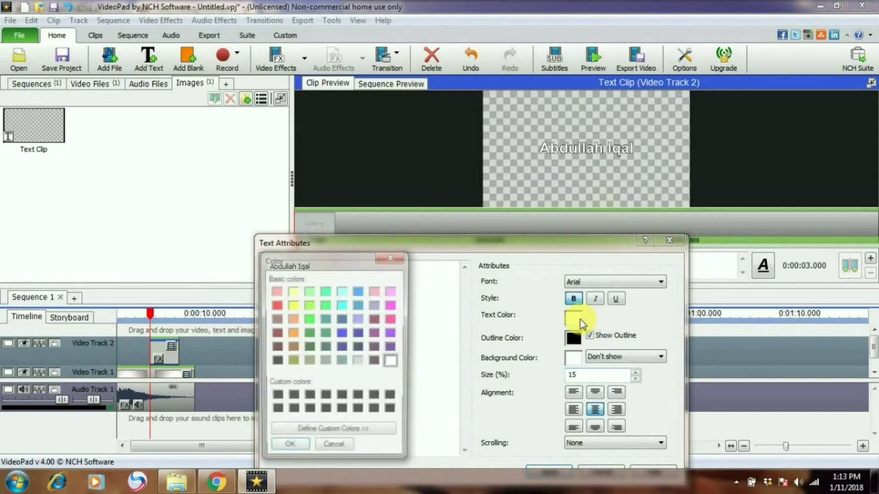
left_click(278, 305)
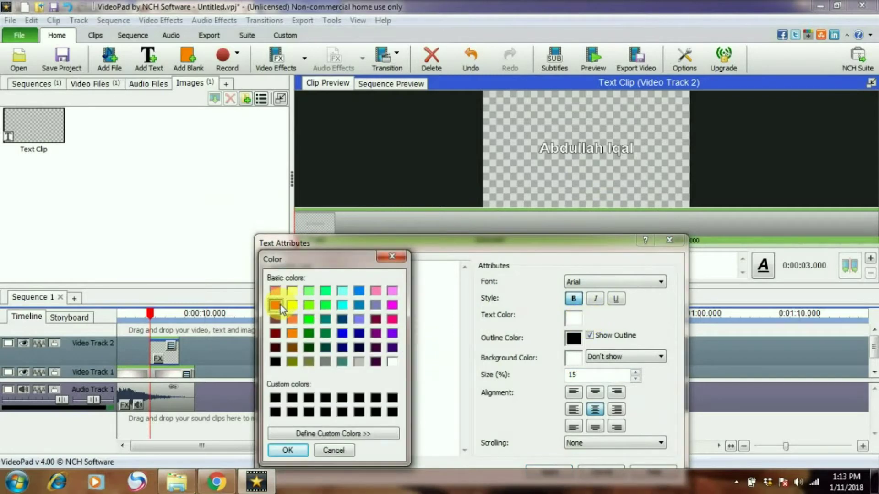
left_click(286, 451)
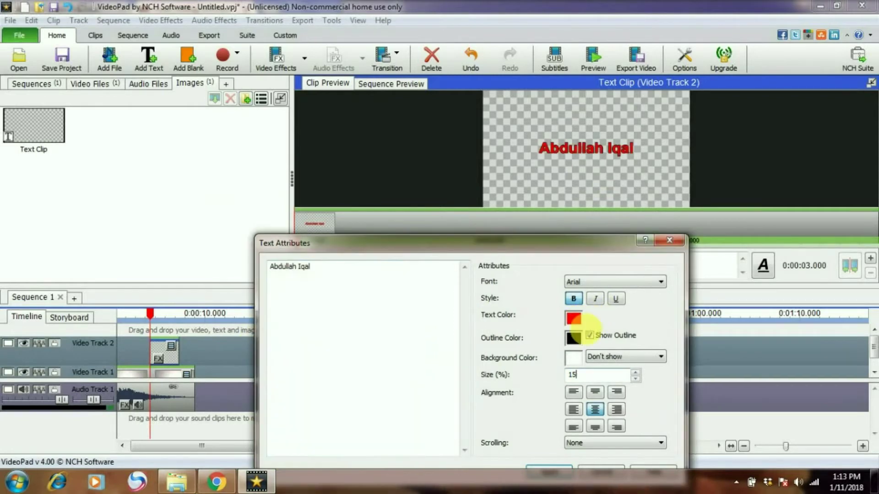
left_click(574, 357)
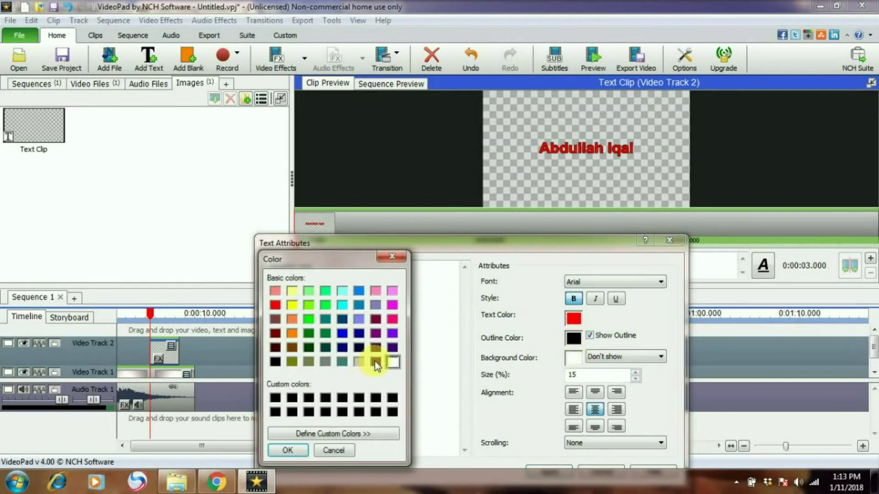
left_click(287, 451)
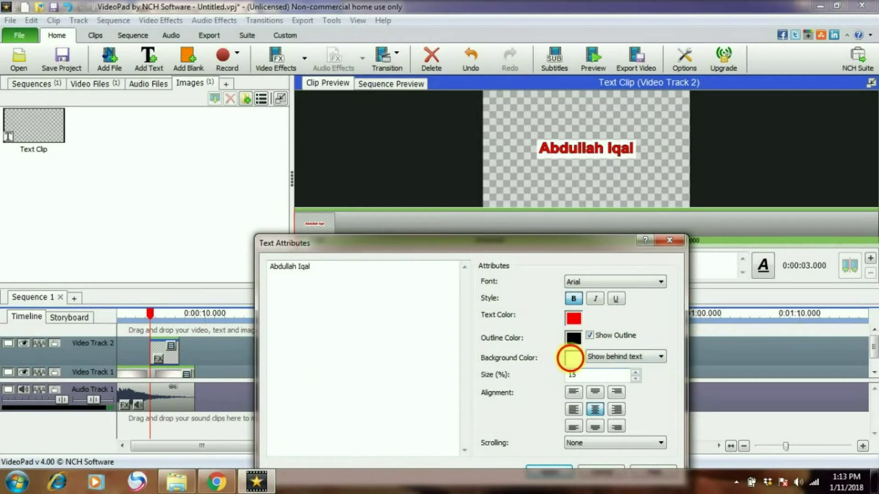
left_click(569, 357)
left_click(405, 249)
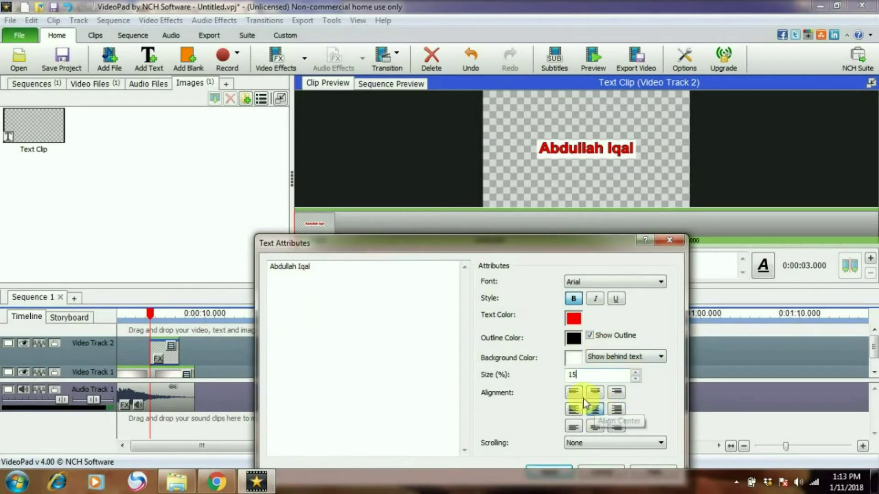
Centre-align the title text and apply the formatting changes
left_click(575, 409)
left_click(595, 409)
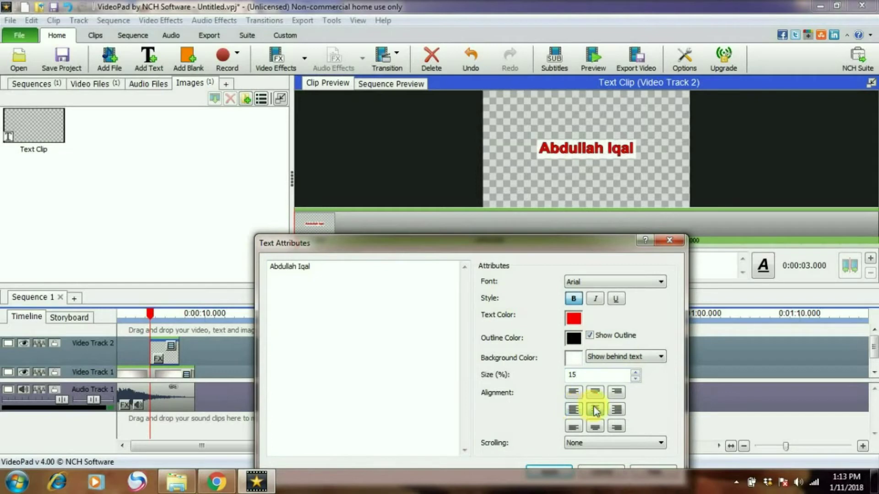
left_click(612, 409)
left_click(600, 409)
left_click_drag(533, 239, 533, 154)
left_click(534, 386)
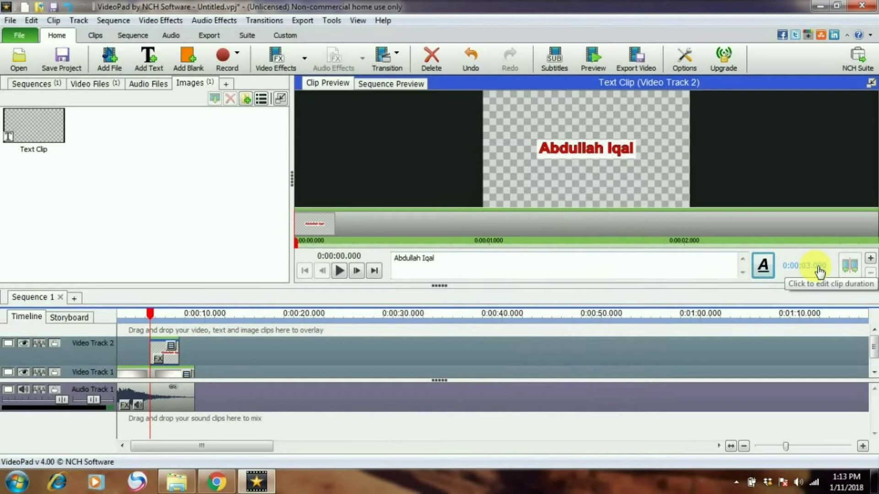
Move the name title on Video Track 2 to start around 5.2 seconds and preview it
left_click_drag(439, 286, 458, 259)
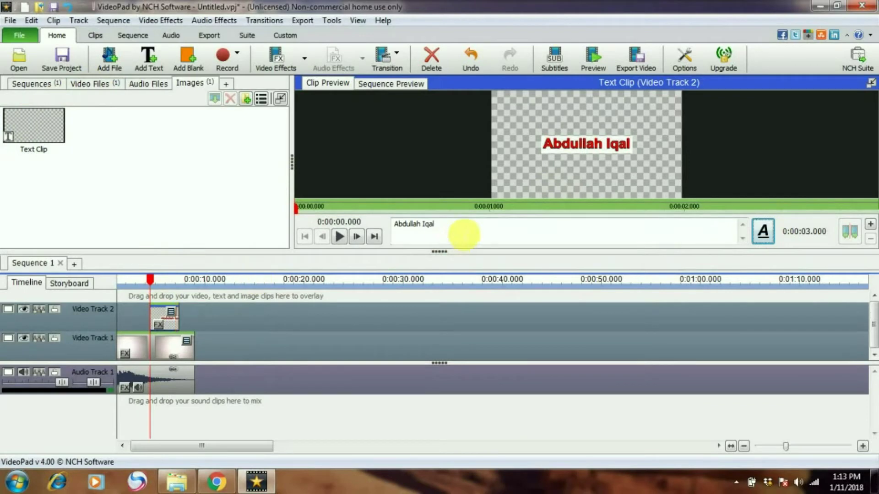
left_click_drag(162, 319, 182, 322)
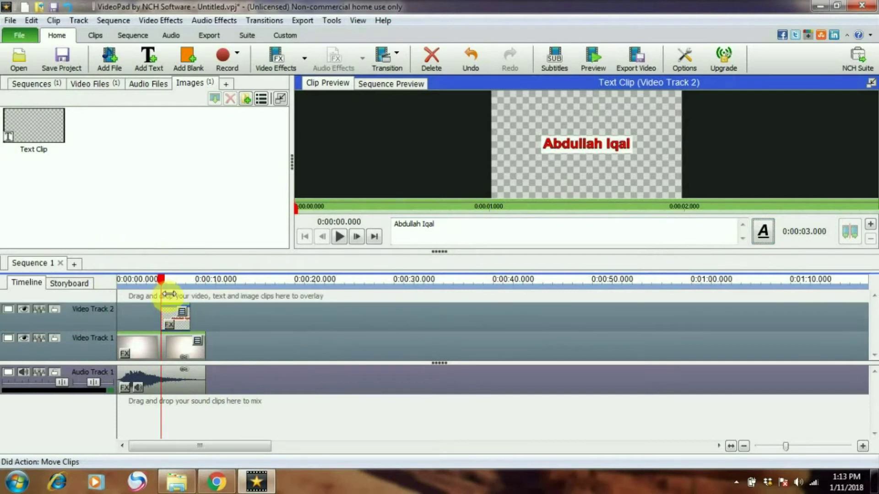
left_click_drag(160, 280, 185, 285)
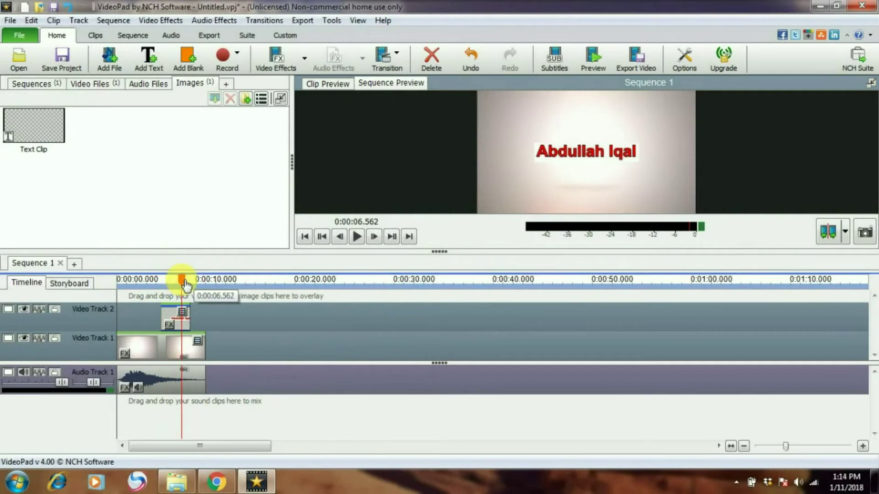
left_click(43, 123)
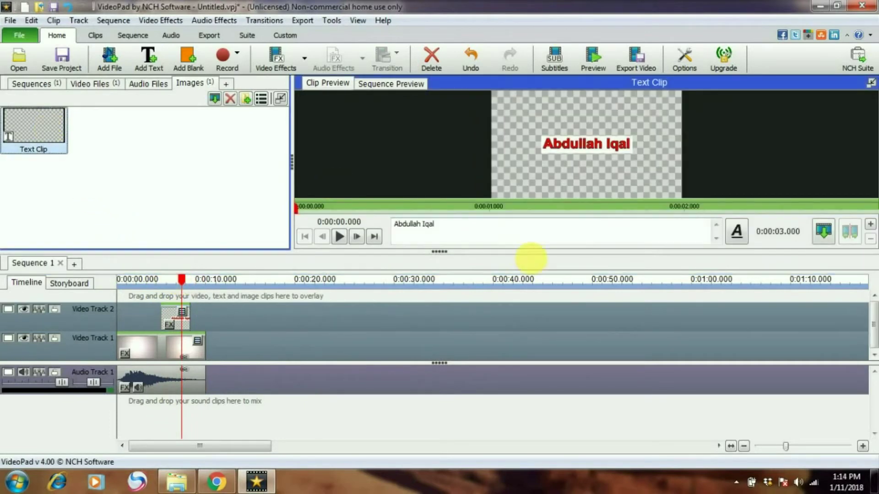
left_click(435, 248)
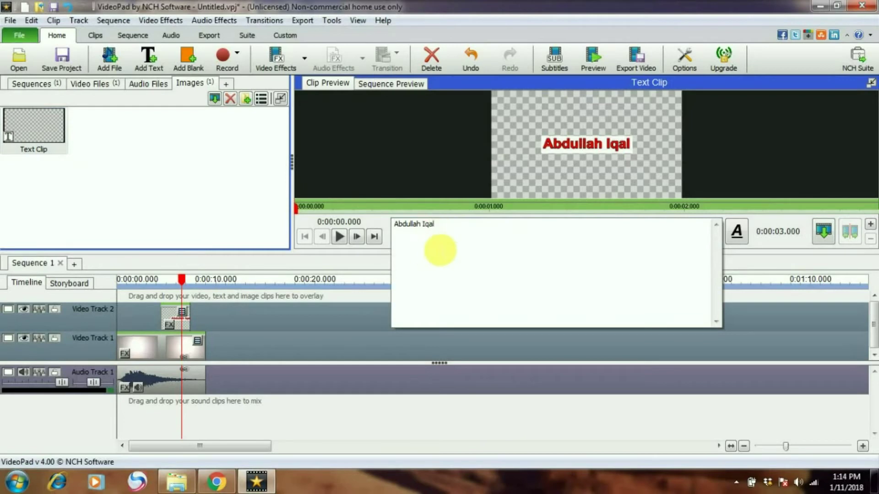
Insert the missing 'b' in the surname, stretch the title to the intro's end, and replay from start
type("b")
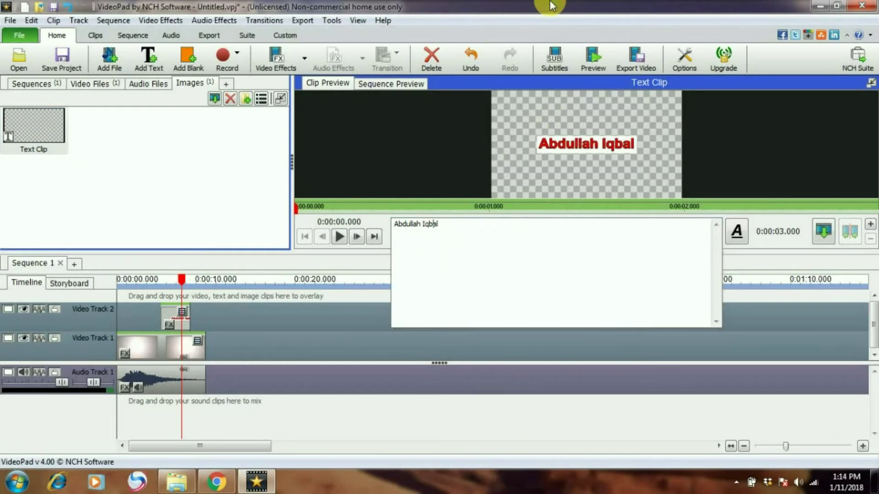
left_click(244, 230)
left_click_drag(191, 314, 208, 314)
left_click_drag(182, 279, 106, 280)
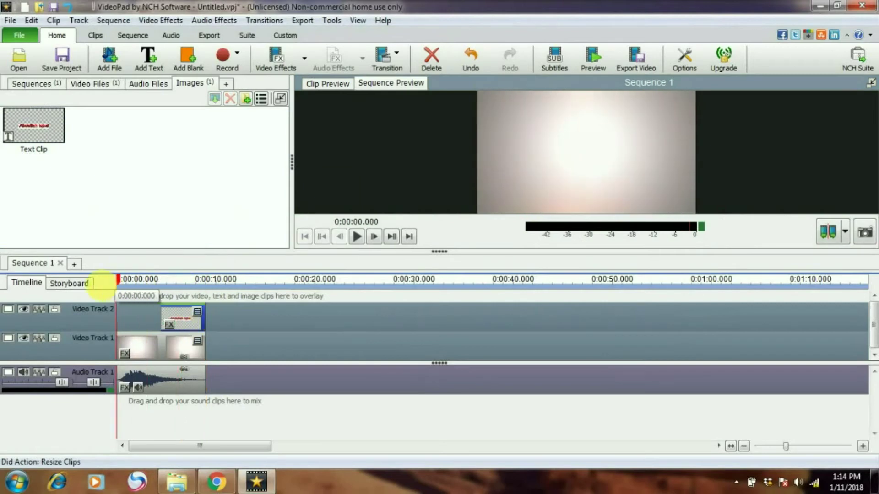
left_click(356, 237)
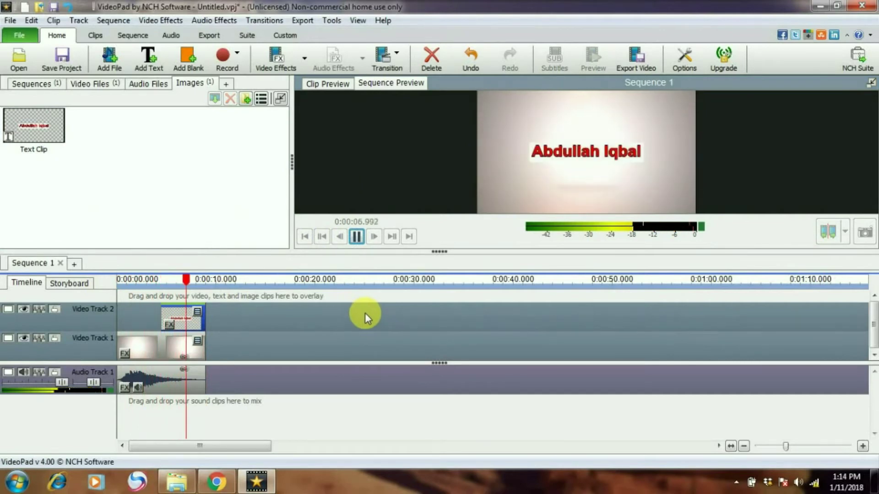
Give the name title clip a Fade through white transition and play it back
left_click(170, 327)
left_click(169, 325)
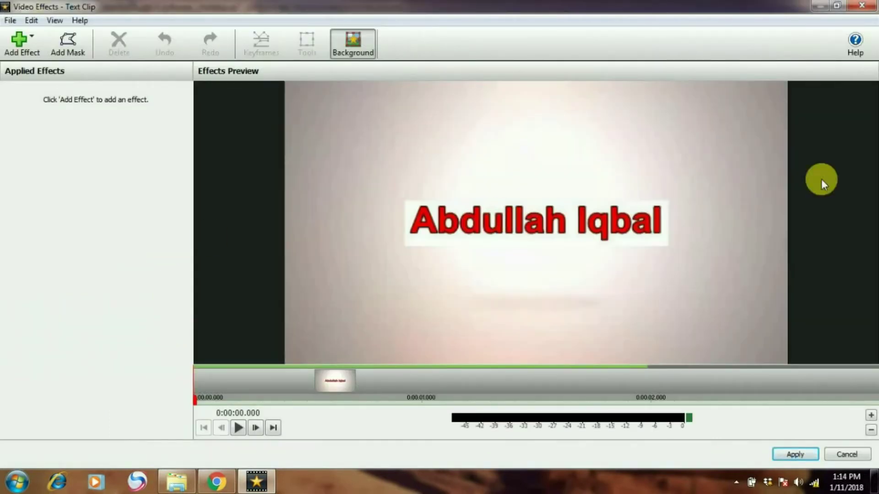
left_click(849, 454)
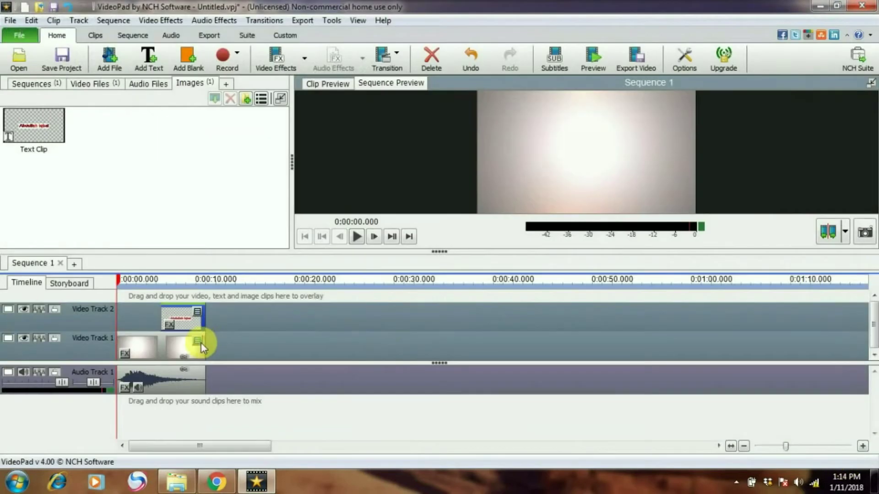
left_click(200, 312)
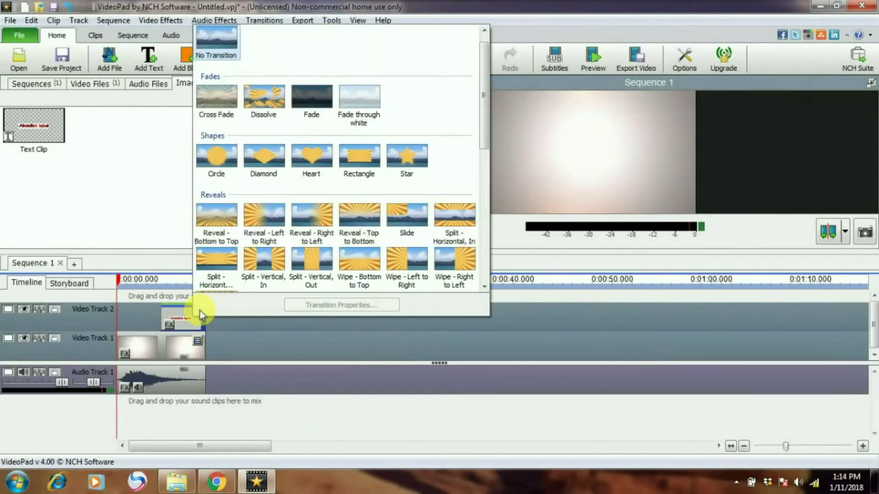
left_click(351, 93)
left_click(361, 238)
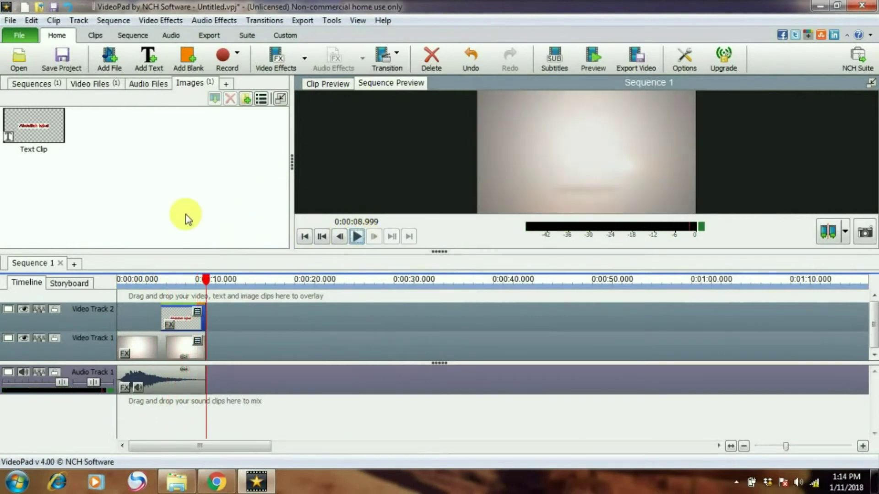
Drag IMG_4397.MOV from the clip folder into the Video Files bin and preview it
left_click(181, 476)
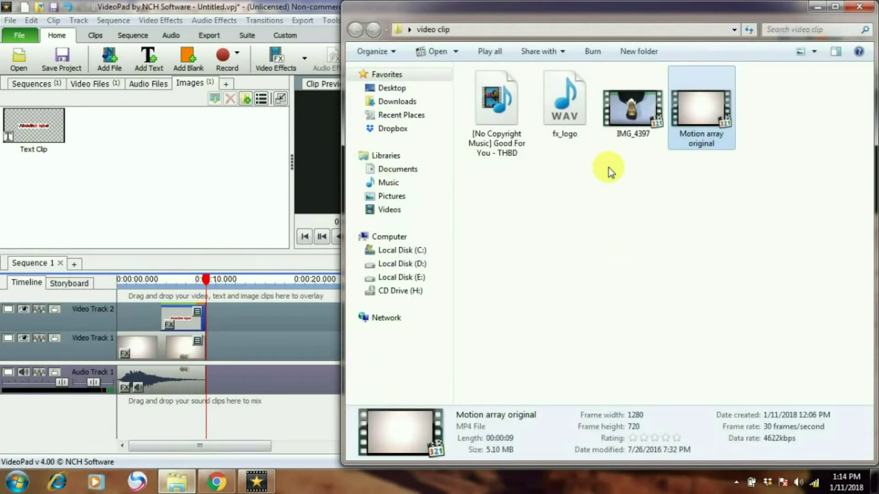
left_click_drag(635, 110, 185, 173)
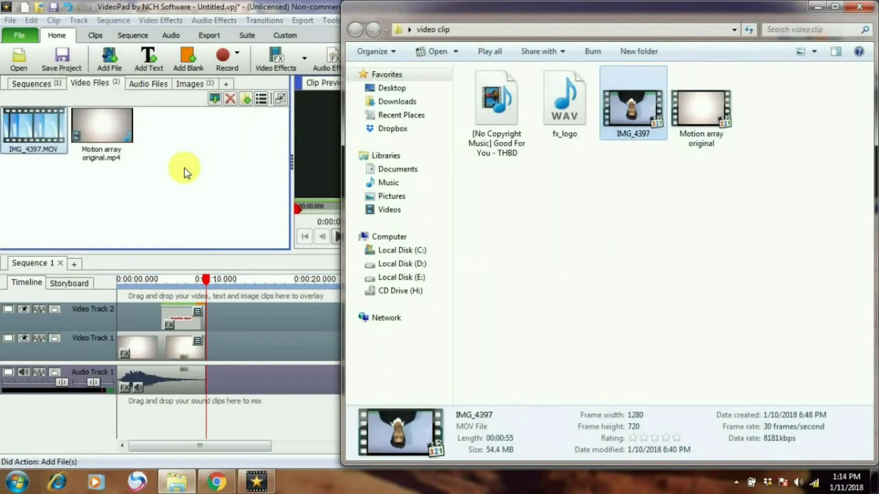
left_click(184, 174)
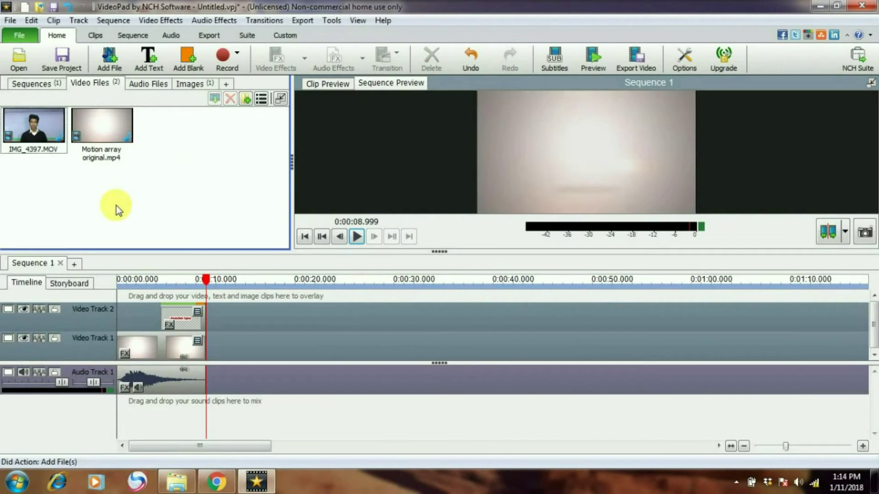
left_click(40, 136)
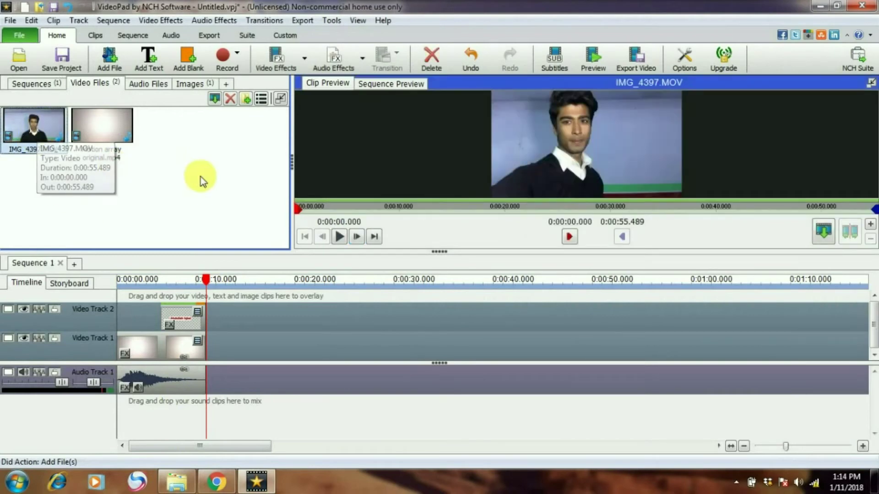
Trim IMG_4397.MOV with In point 0:00:02.383 and Out point 0:00:52.677, then choose Place on Sequence
left_click_drag(320, 210, 300, 216)
left_click(340, 237)
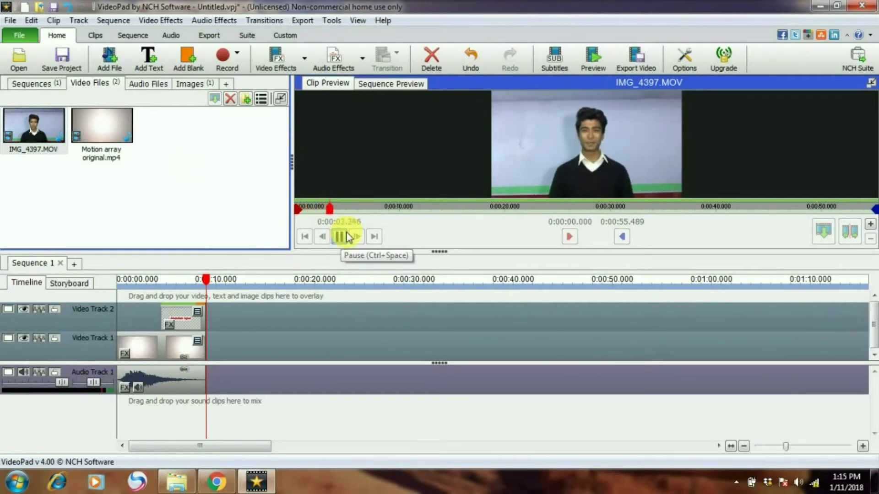
left_click(346, 234)
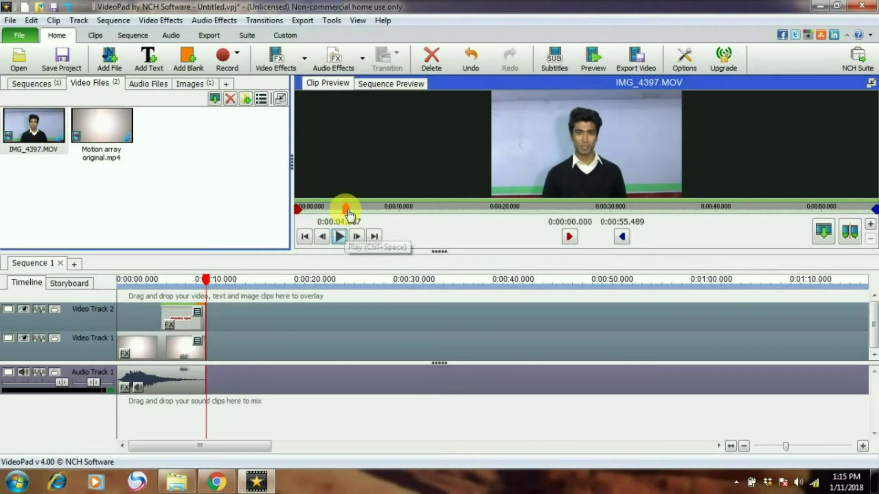
left_click(298, 207)
left_click_drag(309, 211, 320, 209)
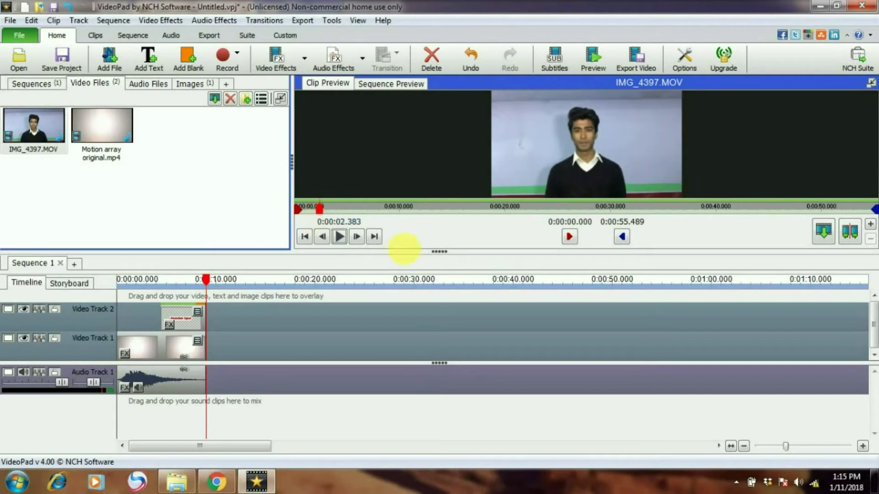
left_click_drag(435, 250, 439, 285)
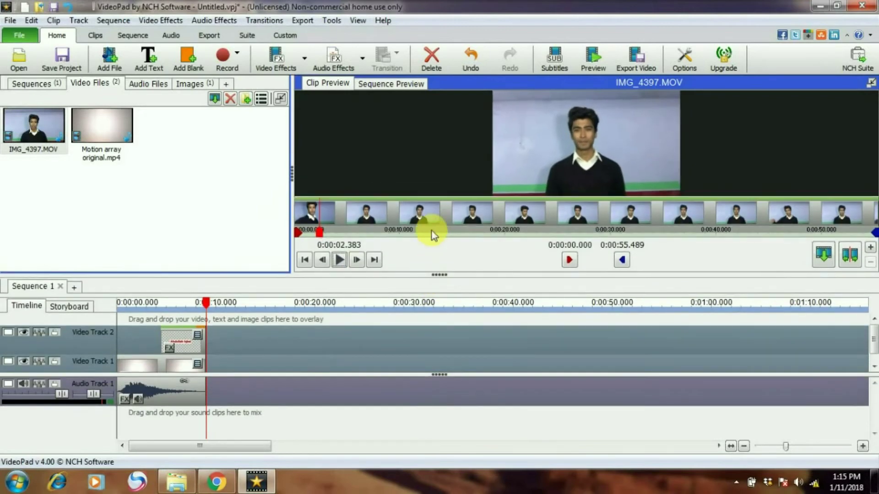
left_click(570, 263)
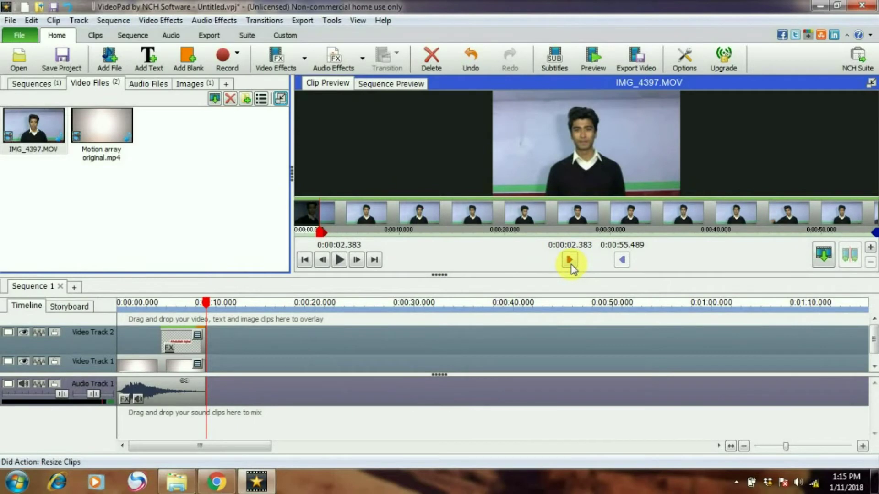
left_click_drag(597, 225, 850, 233)
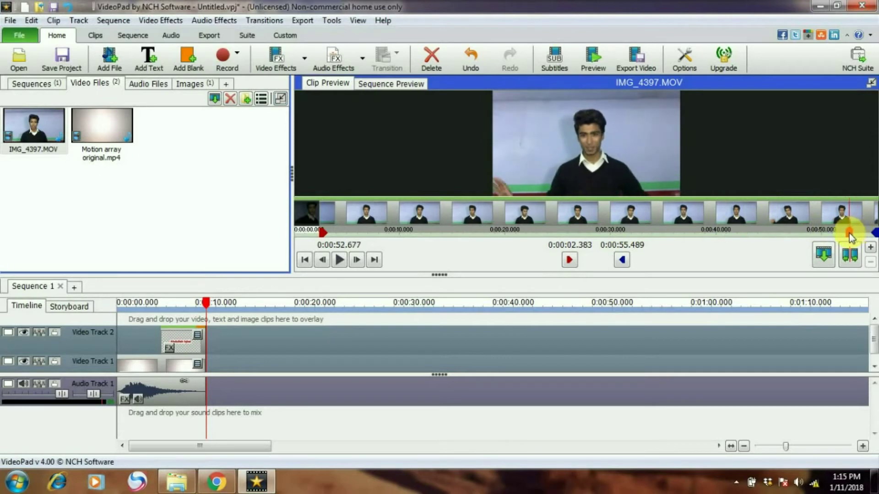
left_click(623, 261)
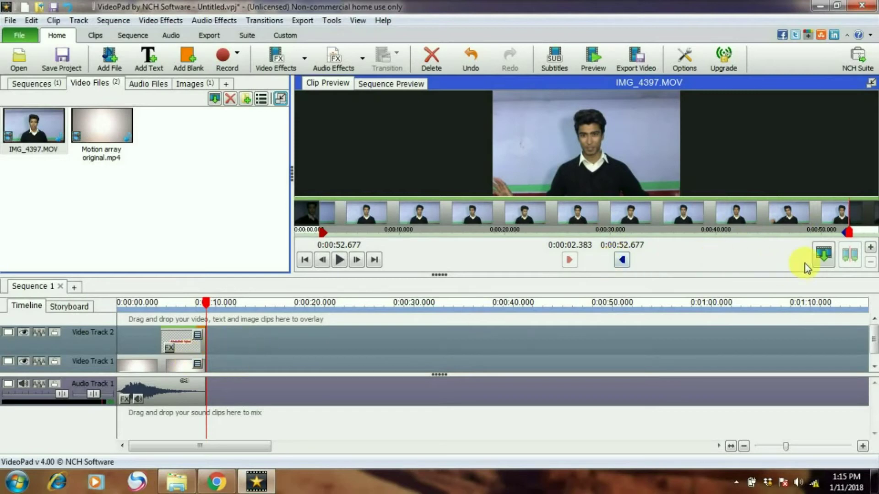
left_click(823, 255)
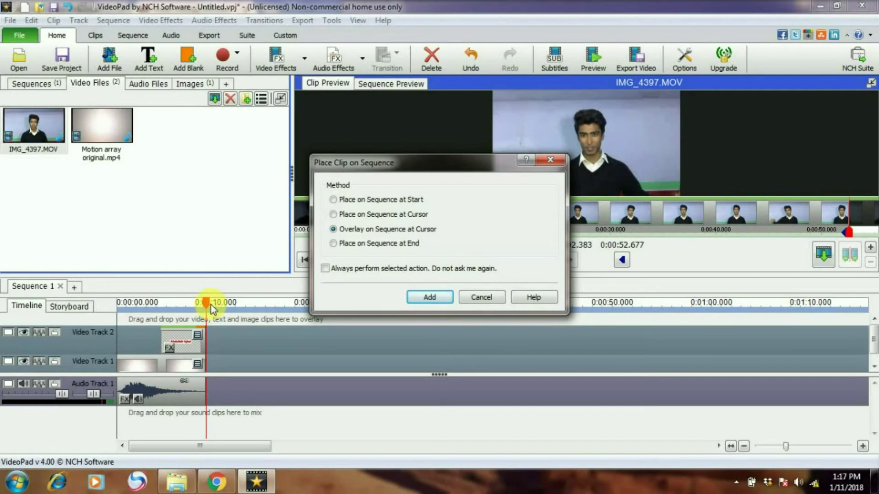
Add the talking-head clip at the end of the sequence, right after the intro
left_click(376, 247)
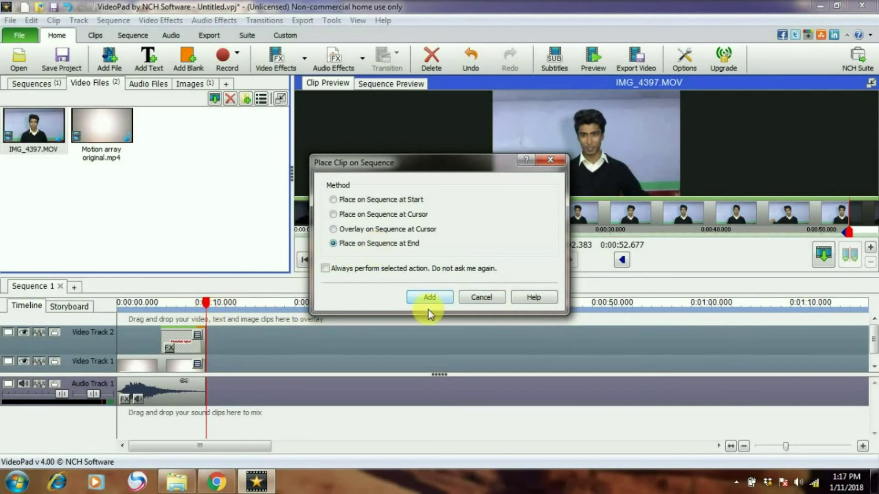
left_click(430, 298)
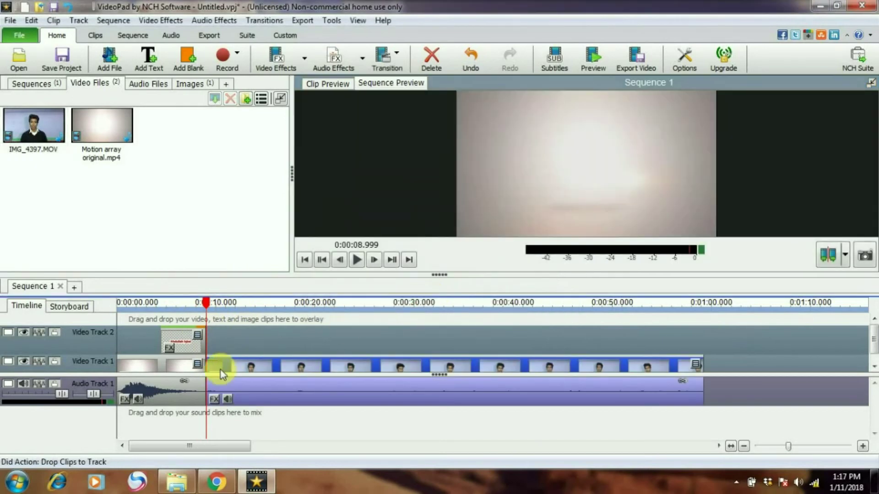
left_click_drag(439, 275, 457, 235)
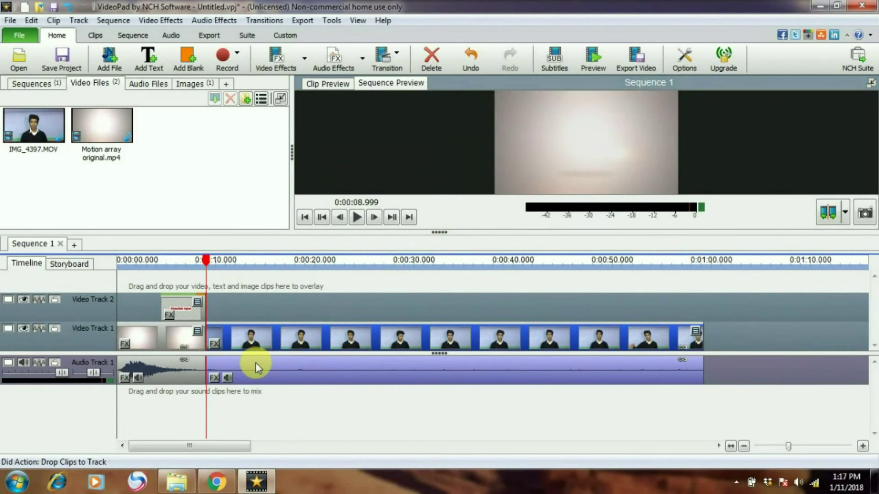
Lower the intro clip's audio volume to 92%, leaving the talking-head volume unchanged
left_click(228, 377)
left_click_drag(409, 380, 429, 379)
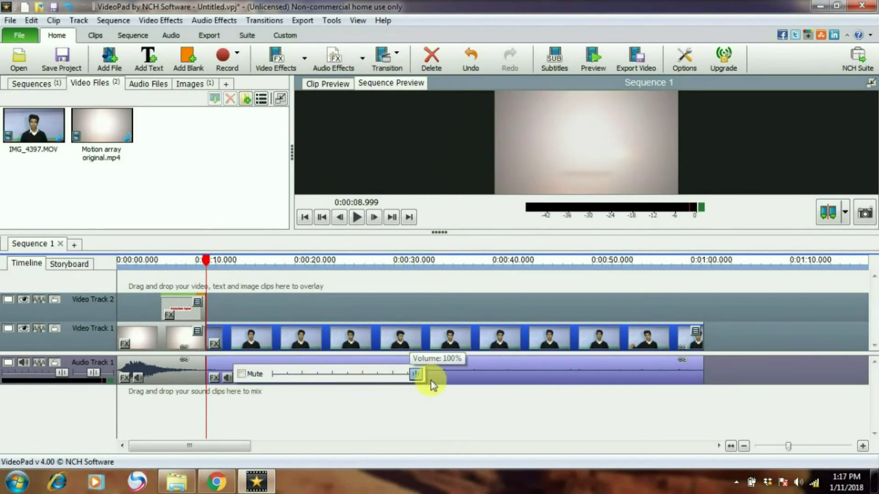
left_click(138, 378)
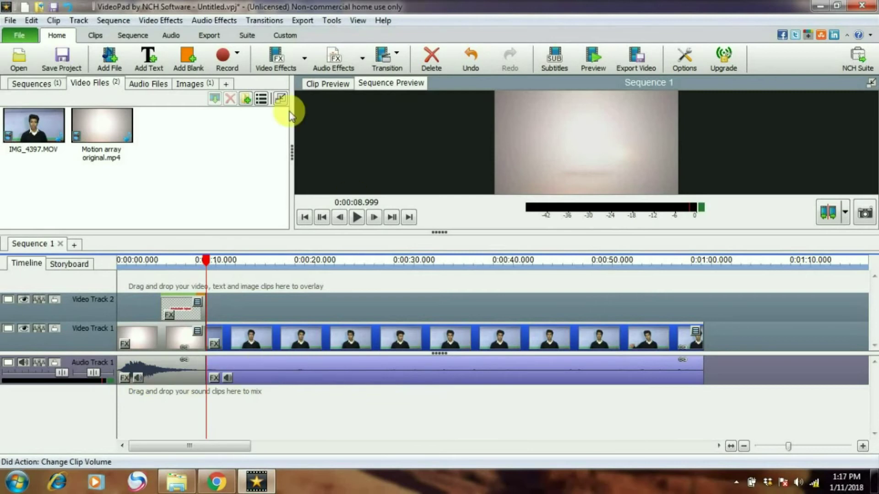
left_click(138, 377)
left_click_drag(323, 371, 276, 373)
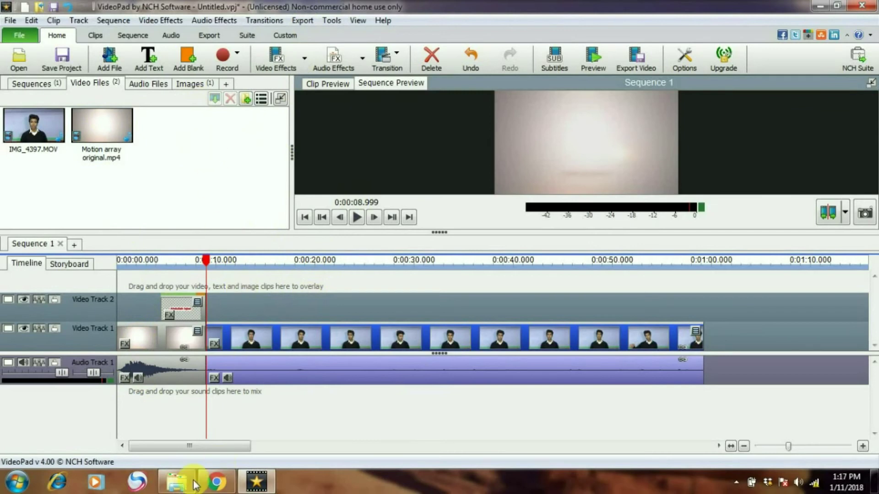
Import the Good For You music MP3 from the media folder into the Audio Files bin
left_click(178, 480)
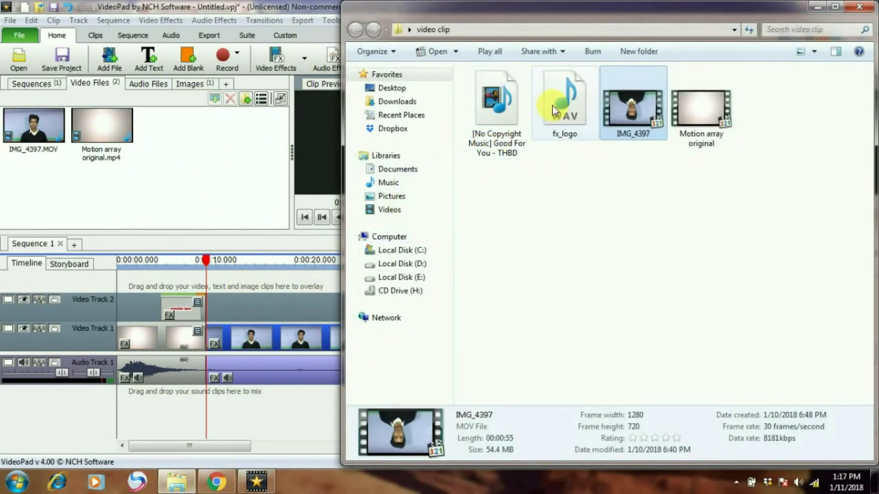
left_click(510, 120)
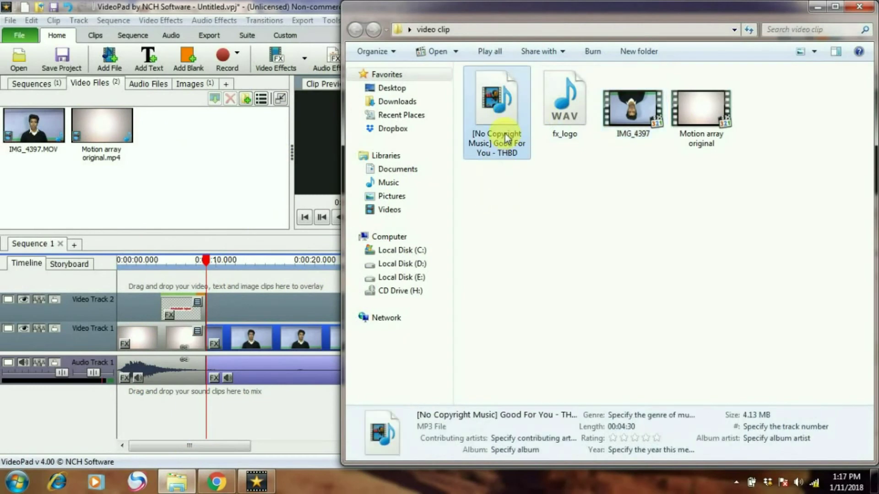
left_click_drag(467, 111, 229, 125)
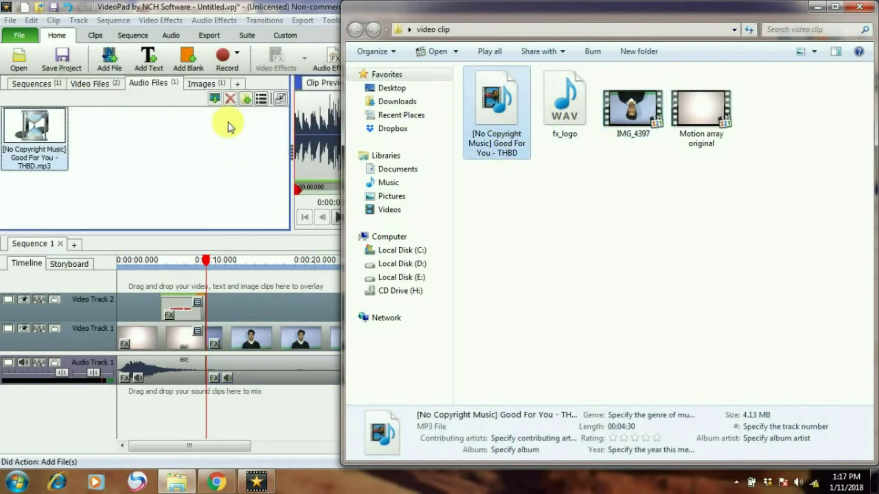
left_click(252, 7)
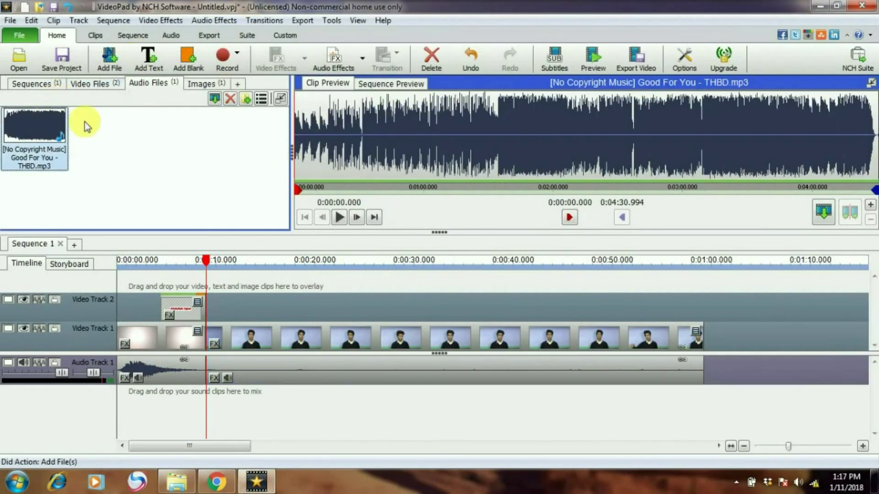
Trim the music to 0:00:18.205–0:03:10.710 and choose Overlay on Sequence at Cursor
mouse_move(339, 160)
left_mouse_down()
mouse_move(318, 171)
mouse_move(353, 157)
mouse_move(320, 162)
mouse_move(335, 167)
left_mouse_up()
left_click(452, 183)
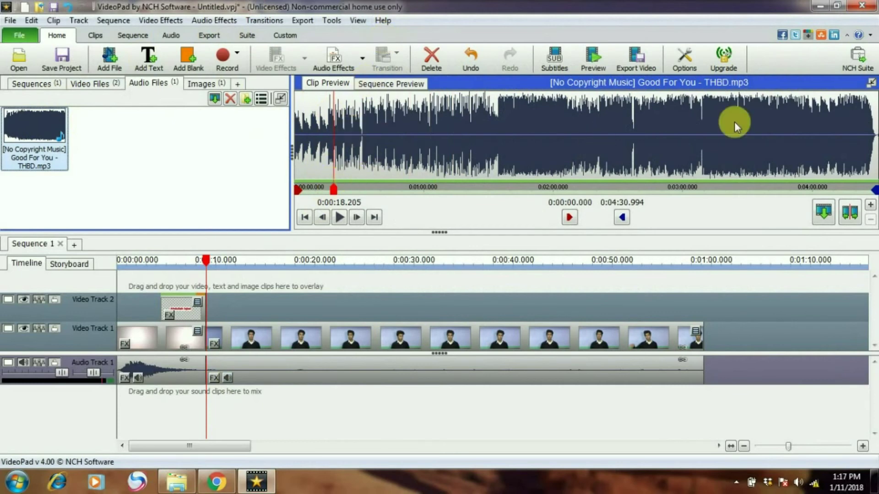
left_click(570, 217)
left_click(703, 161)
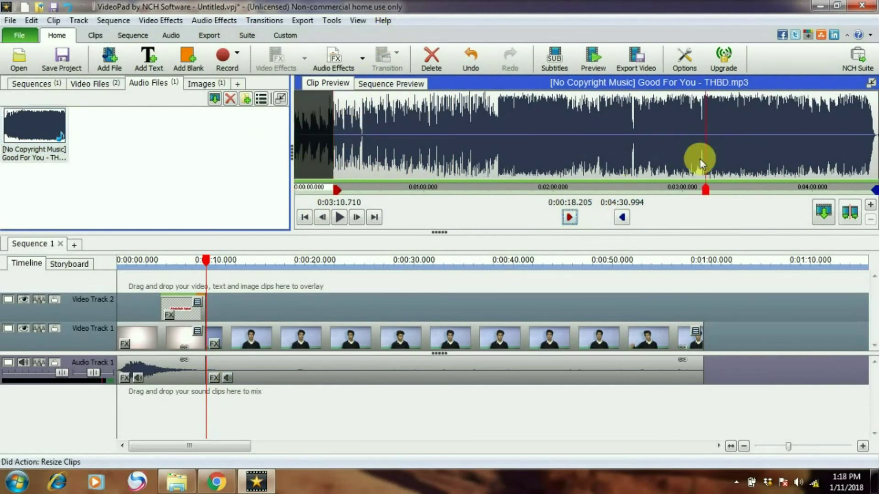
left_click(623, 218)
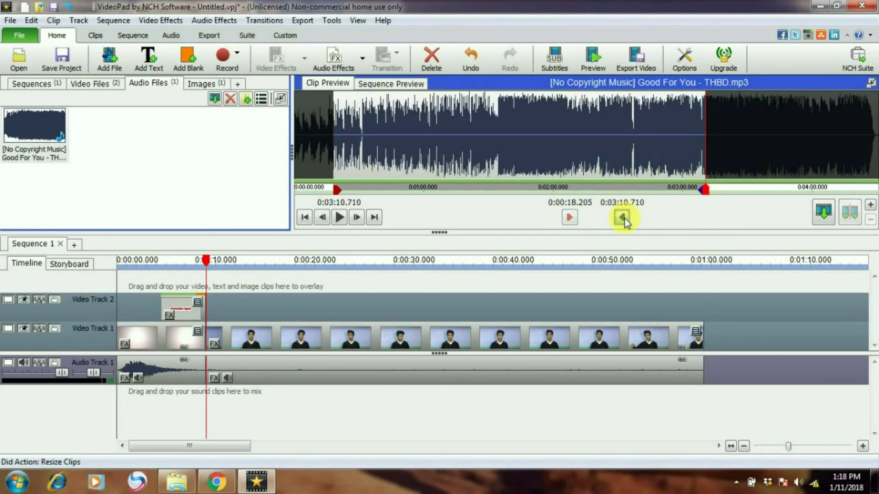
left_click(827, 220)
left_click(392, 228)
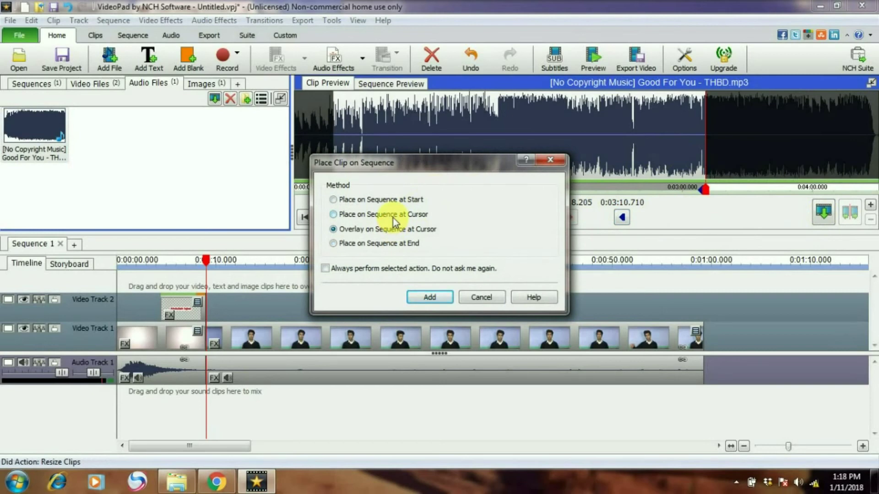
Place Good For You on Audio Track 2, trim it to end with the video, and lower its volume to 6%
left_click(429, 297)
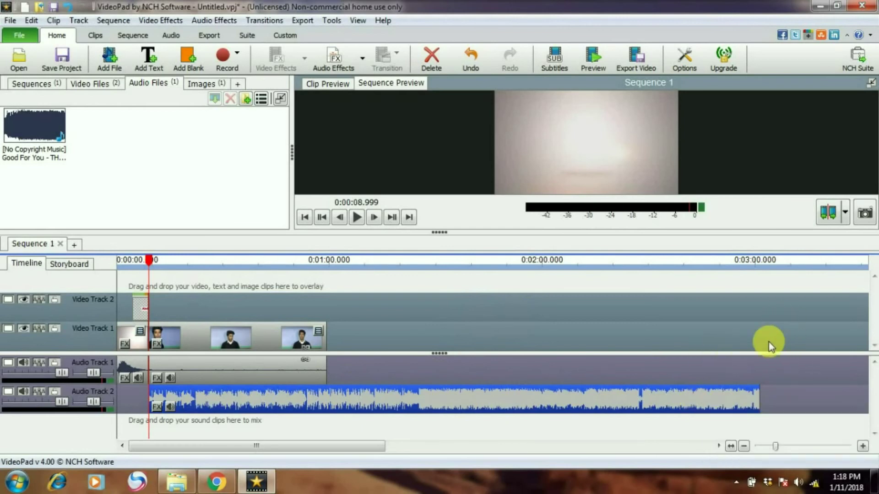
left_click_drag(768, 411, 327, 397)
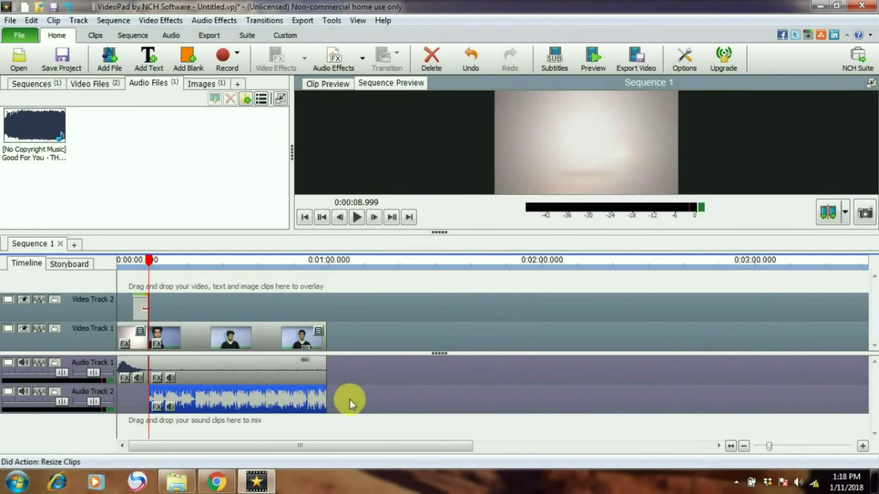
left_click(171, 407)
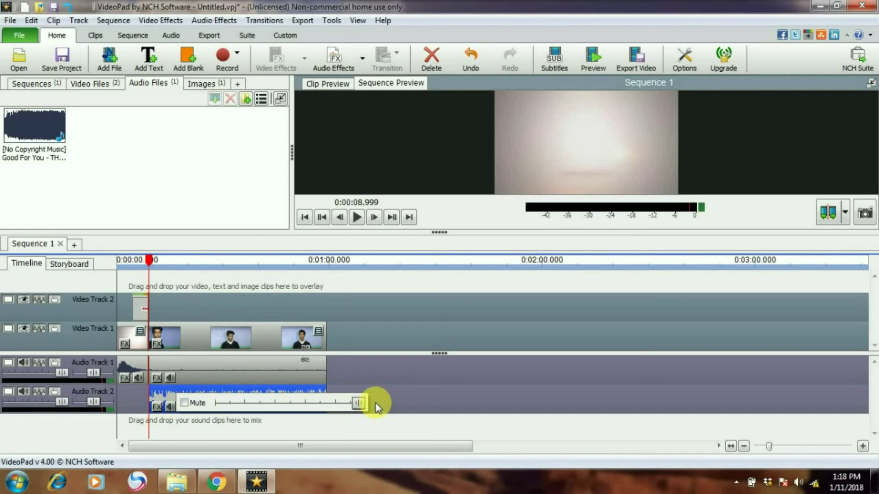
left_click_drag(359, 403, 219, 406)
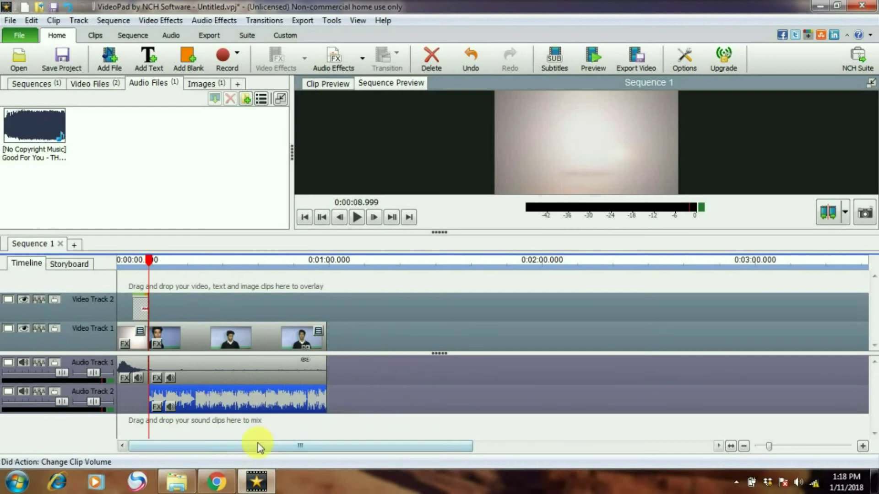
left_click_drag(144, 259, 98, 262)
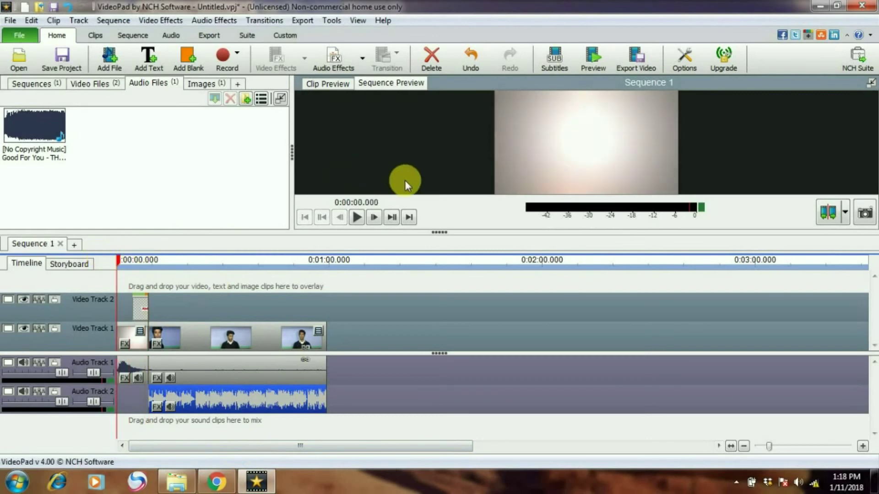
Play the sequence, skipping ahead to about 0:35 and near the end, then open Export Video
left_click(352, 218)
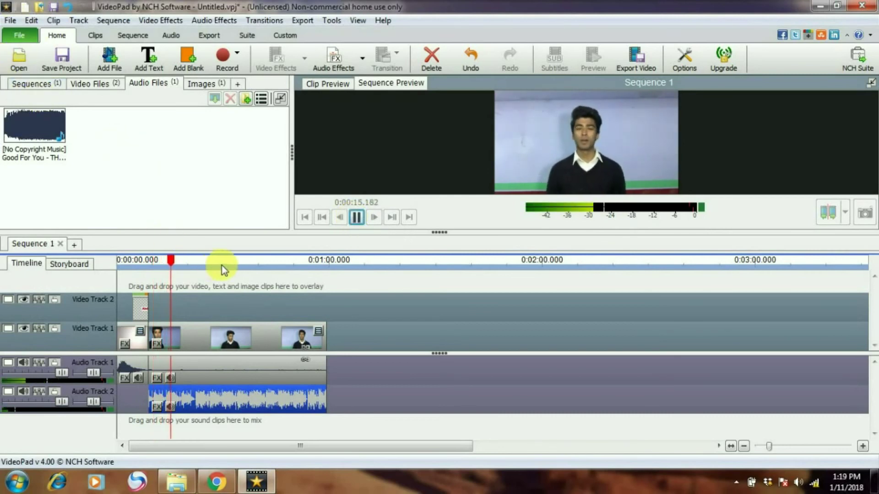
left_click(245, 262)
left_click(290, 262)
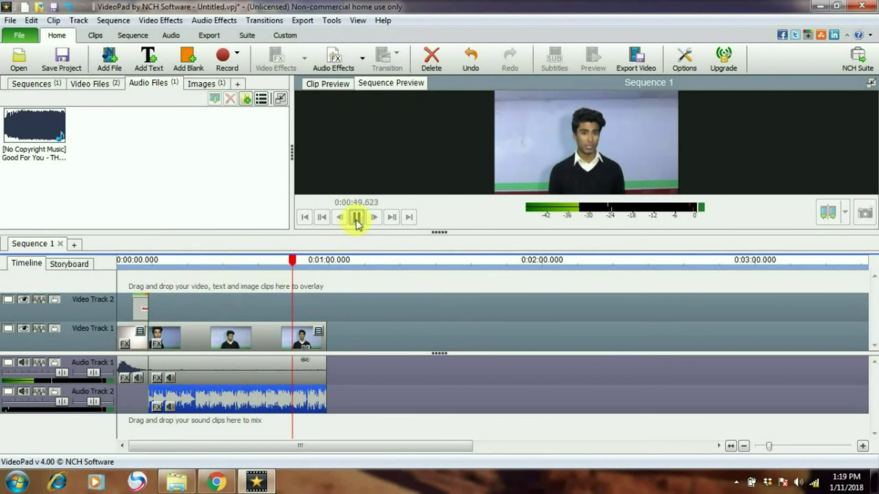
left_click(355, 218)
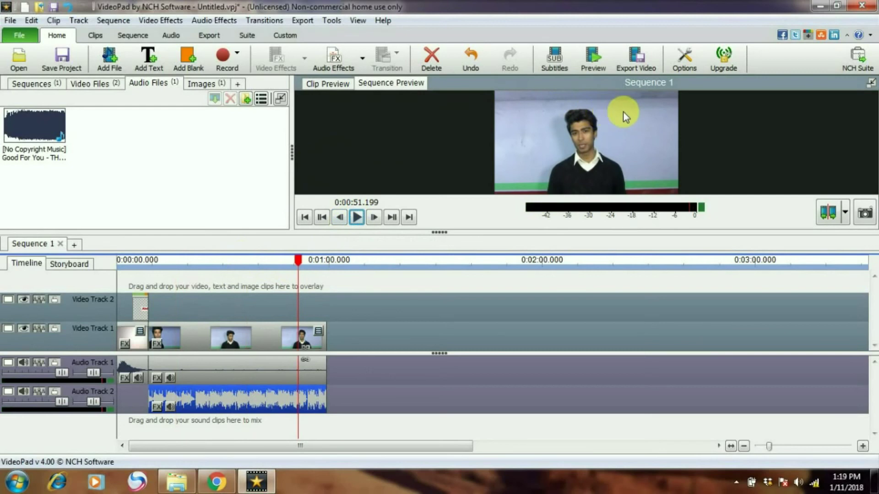
left_click(637, 57)
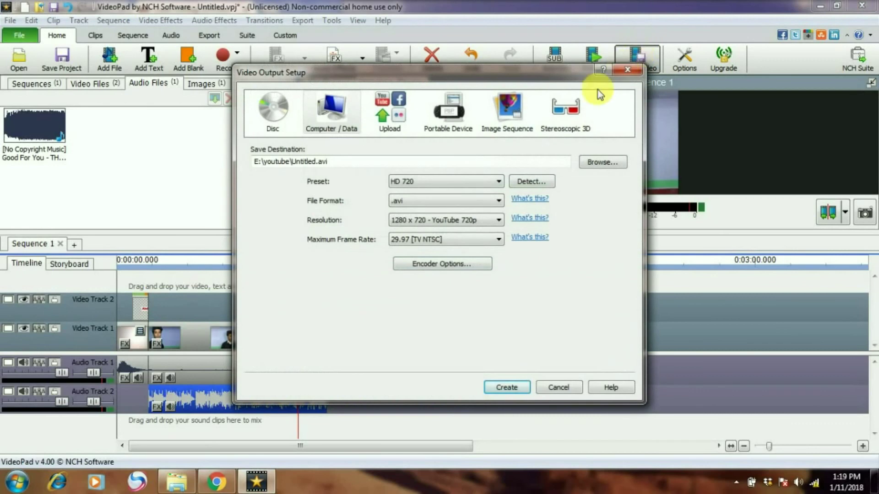
Keep the HD 720 preset and .avi format, then create the video at E:\youtube\Untitled.avi
left_click(454, 182)
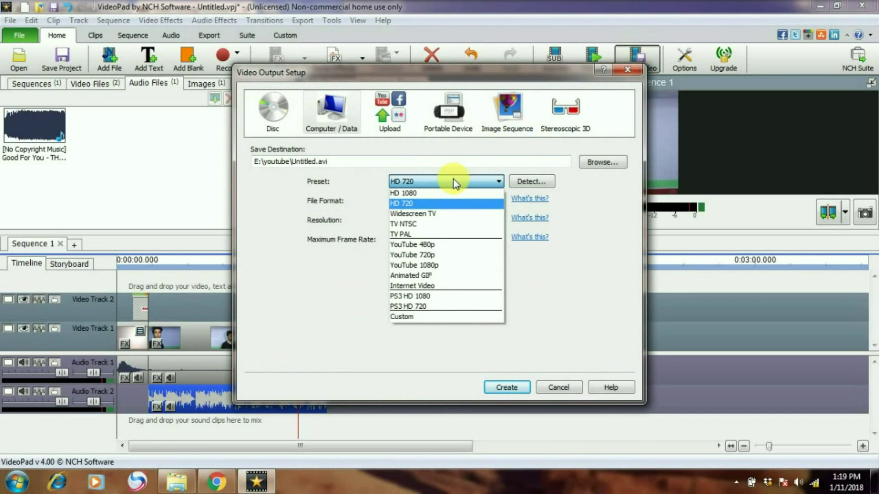
left_click(421, 205)
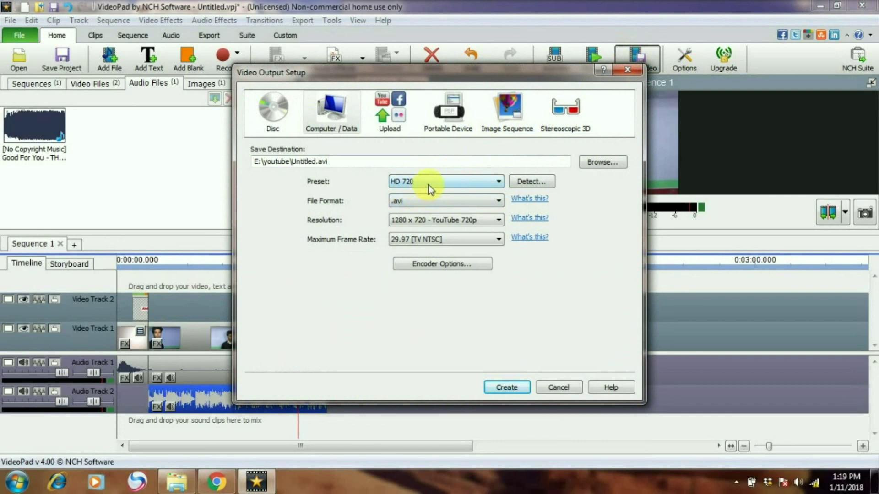
left_click(428, 185)
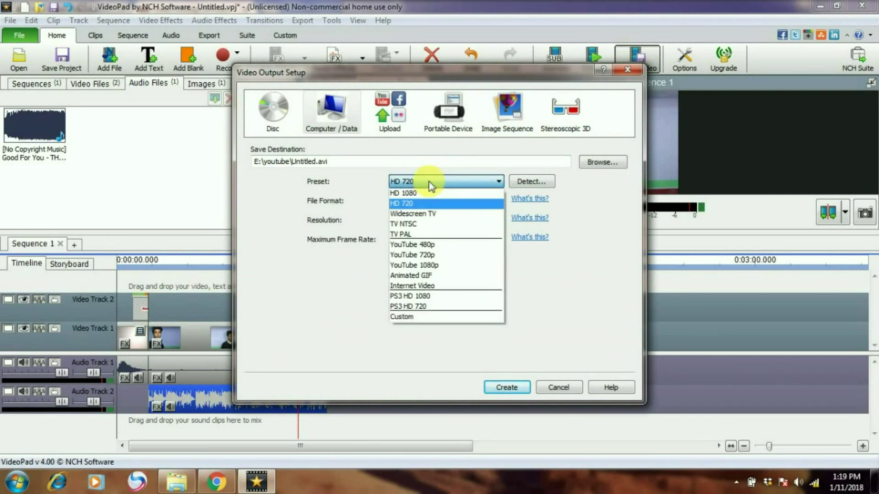
left_click(430, 183)
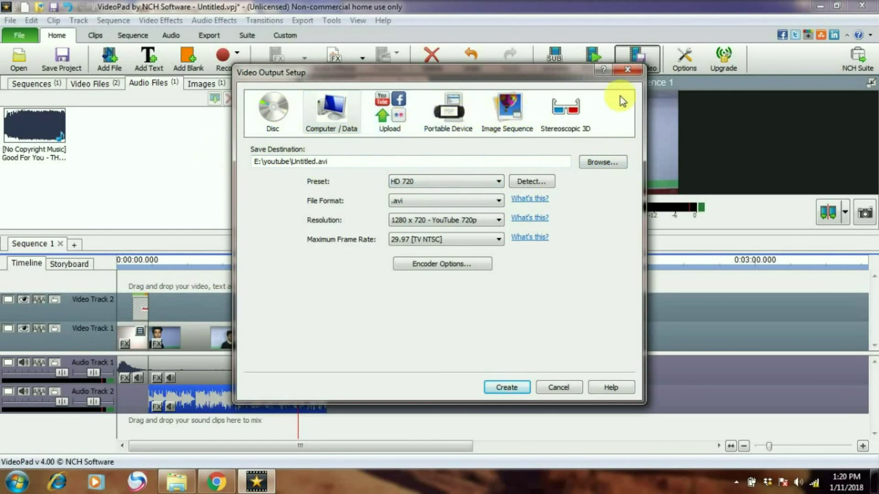
left_click(403, 200)
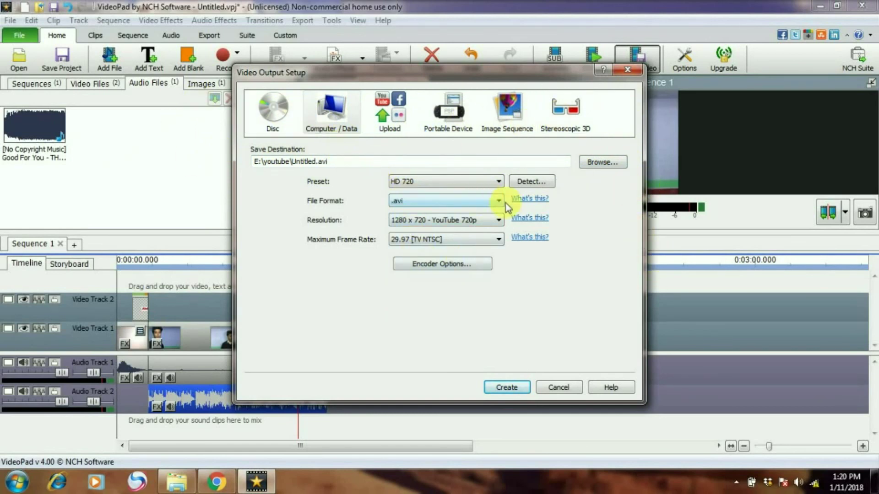
left_click(519, 389)
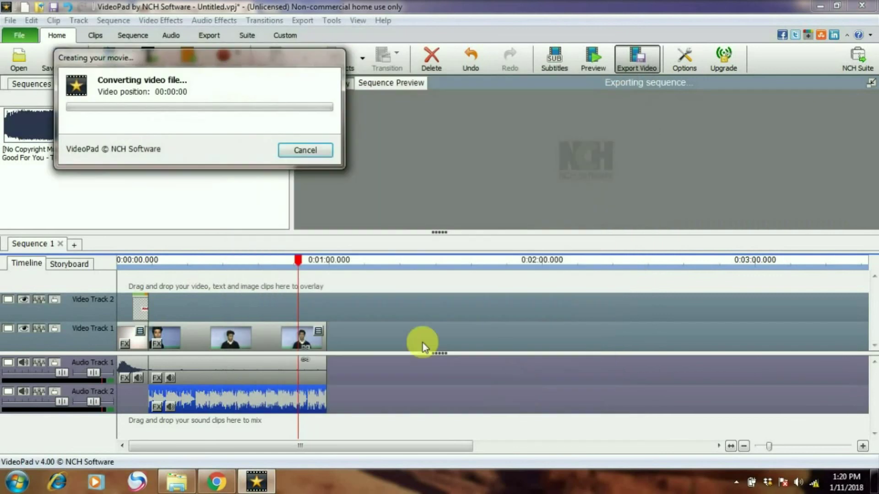